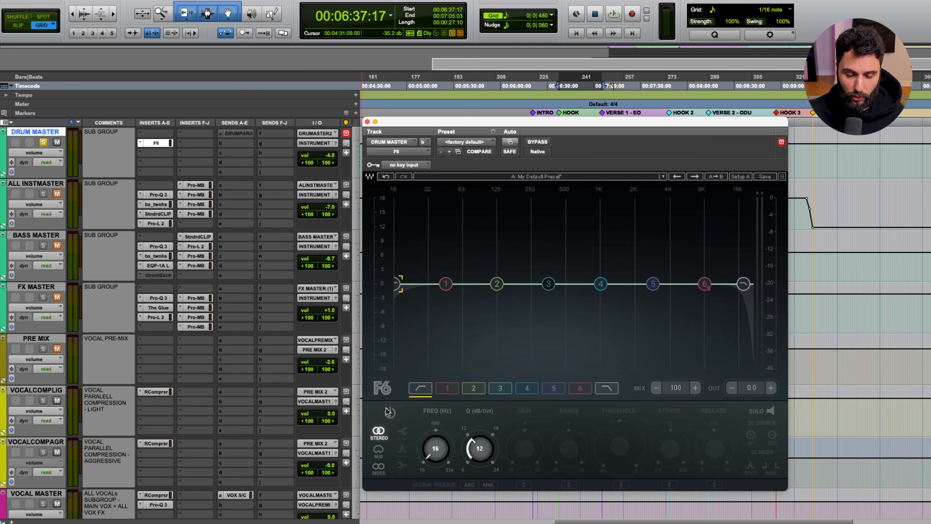
- Enable the low-cut band in the DRUM MASTER track's F6 EQ and make it process only the sides
left_click(390, 414)
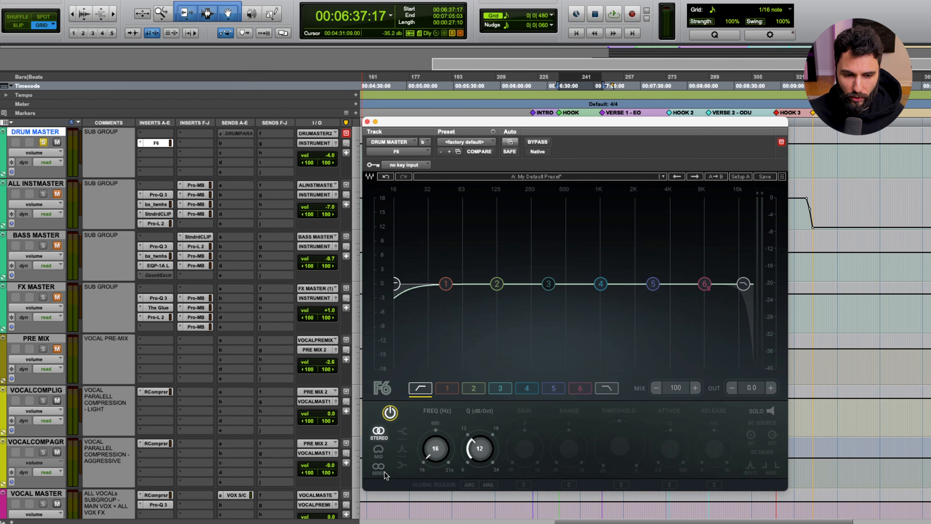
left_click(378, 468)
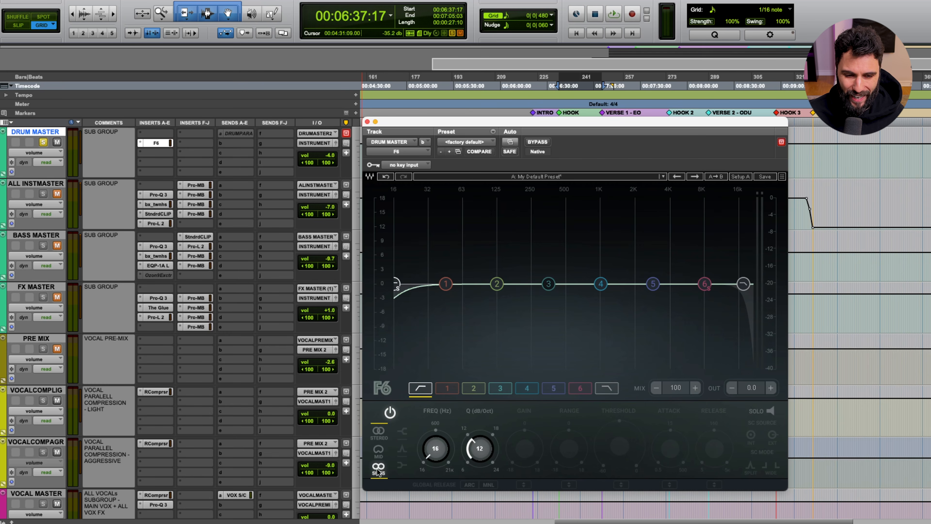
- Sweep the sides low-cut frequency up to about 278 Hz and return it to 16 Hz
left_click_drag(397, 286, 403, 284)
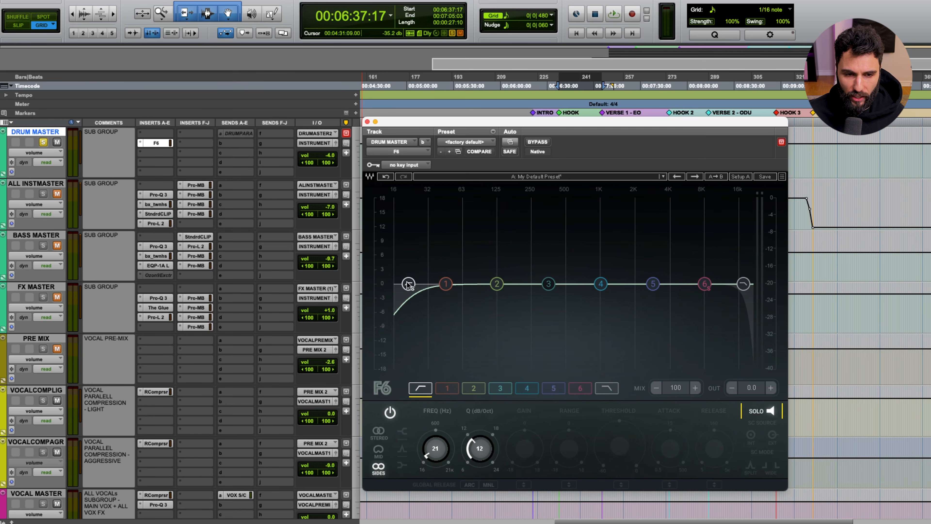
left_click_drag(408, 285, 479, 285)
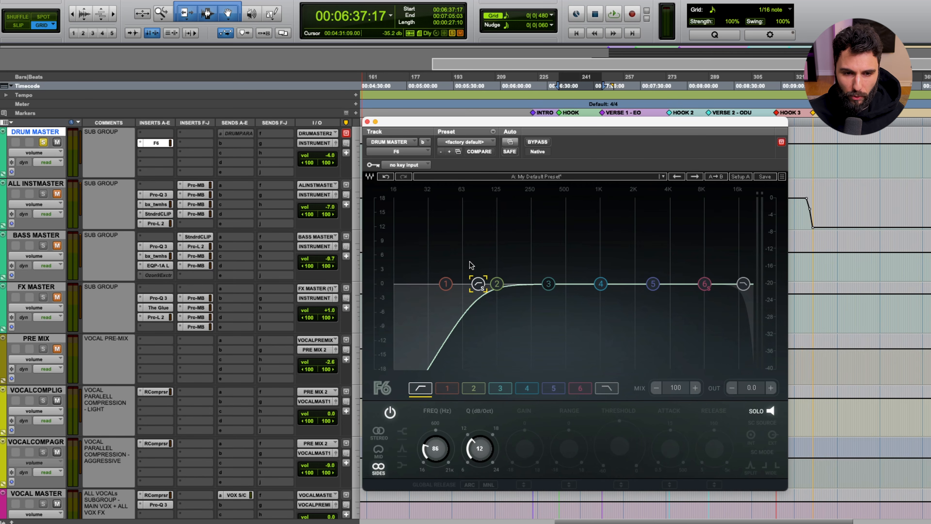
left_click_drag(478, 283, 537, 284)
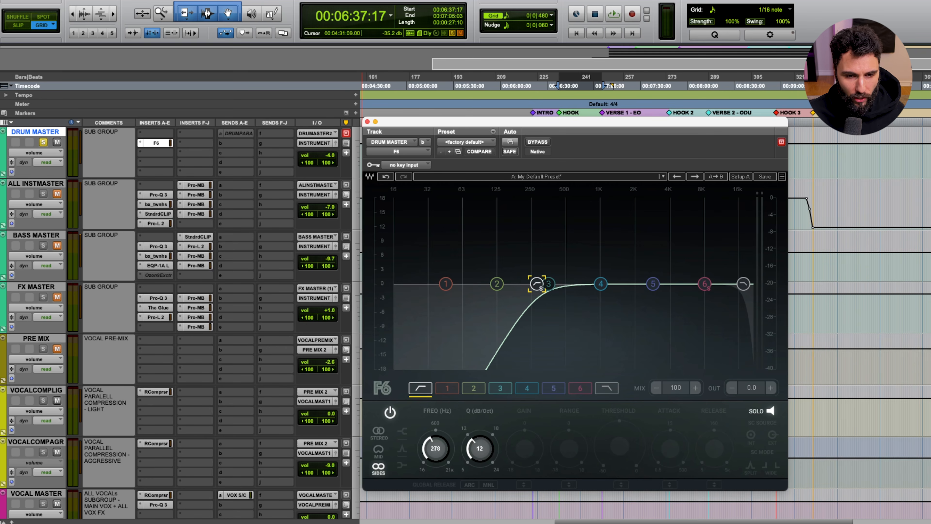
left_click_drag(538, 284, 470, 284)
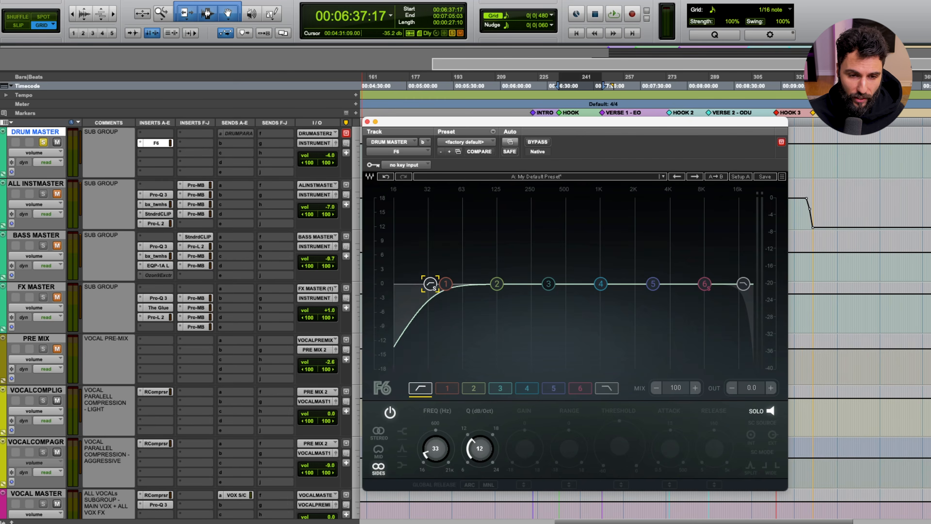
left_click_drag(430, 283, 394, 284)
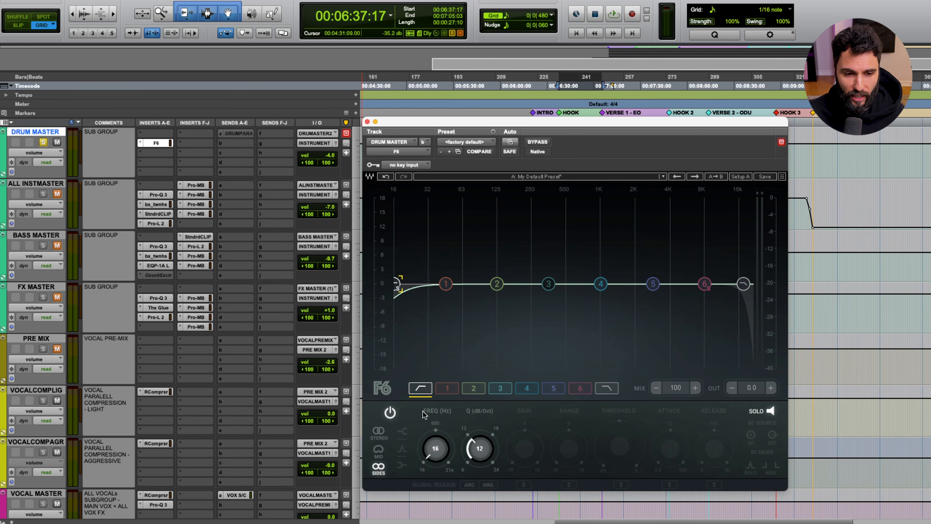
- During playback, set the sides low-cut to 110 Hz with a 6 dB/oct slope, auditioning it with and without band solo
key("space")
left_click_drag(430, 450, 430, 403)
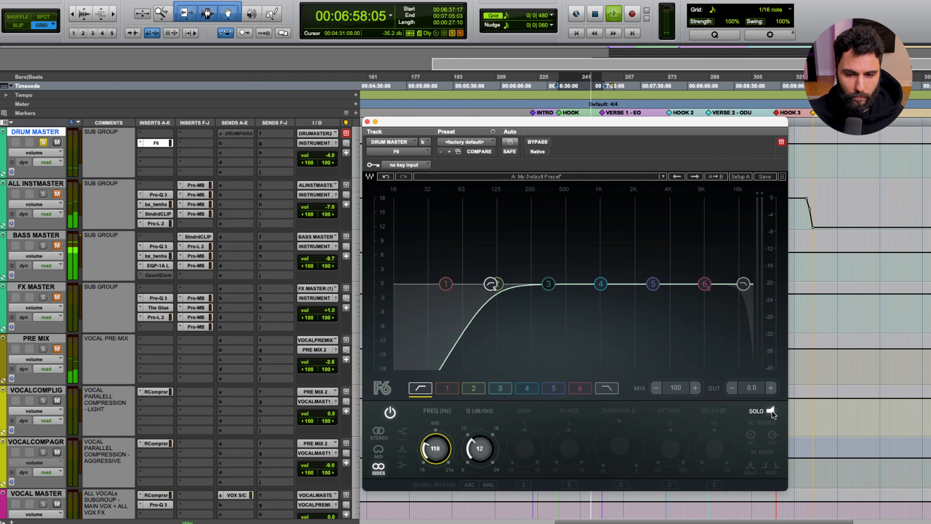
left_click(771, 411)
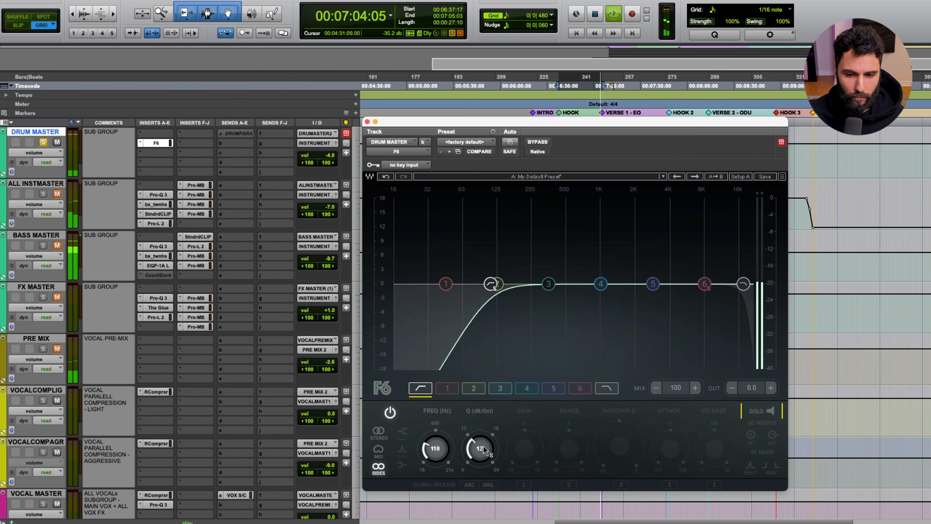
left_click_drag(480, 449, 480, 463)
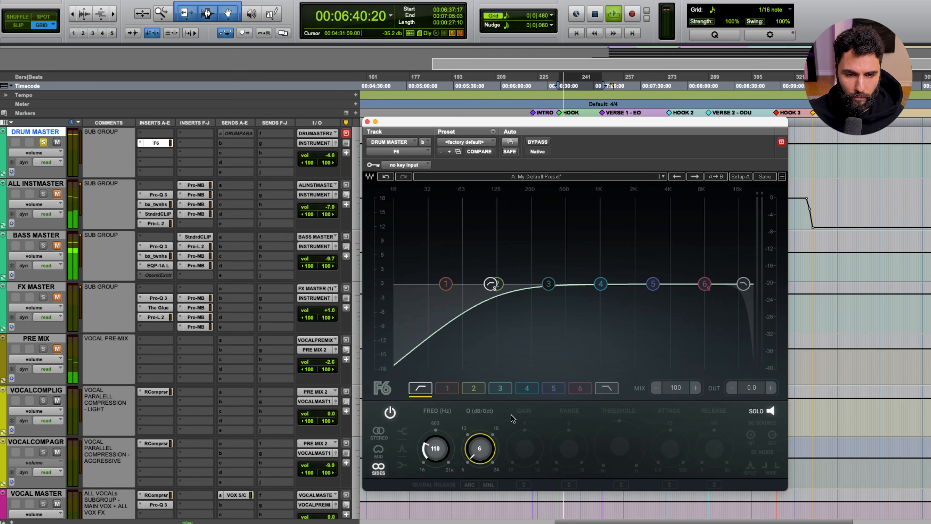
left_click(770, 410)
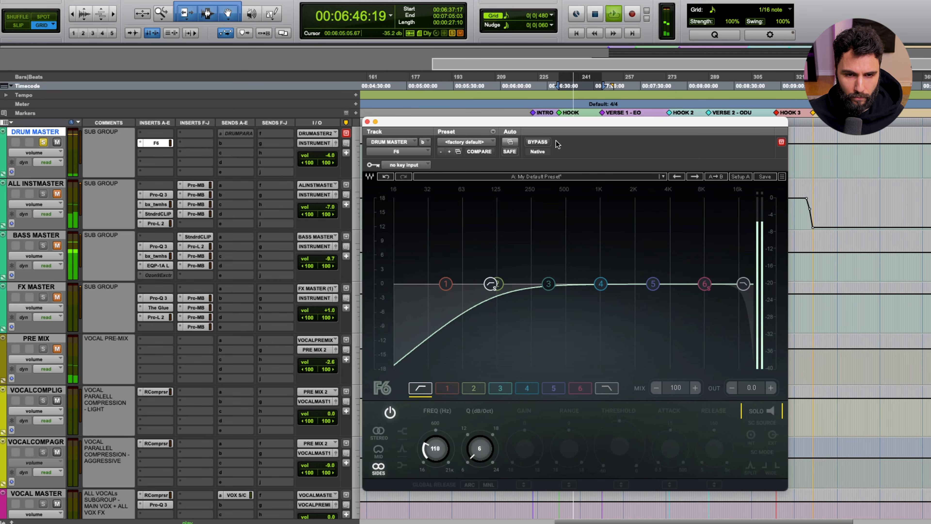
- Compare the drum master with the F6 EQ bypassed and active, finishing with it active and playback stopped
left_click(540, 142)
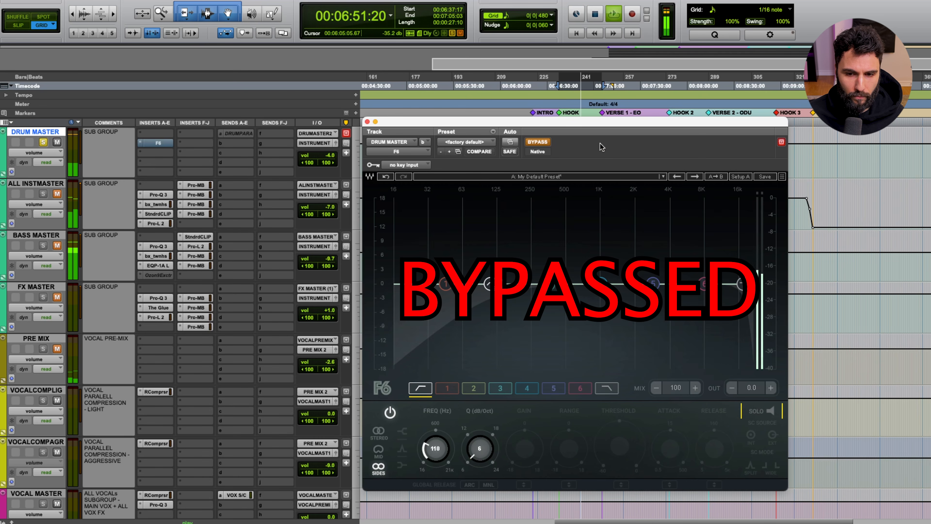
left_click(541, 142)
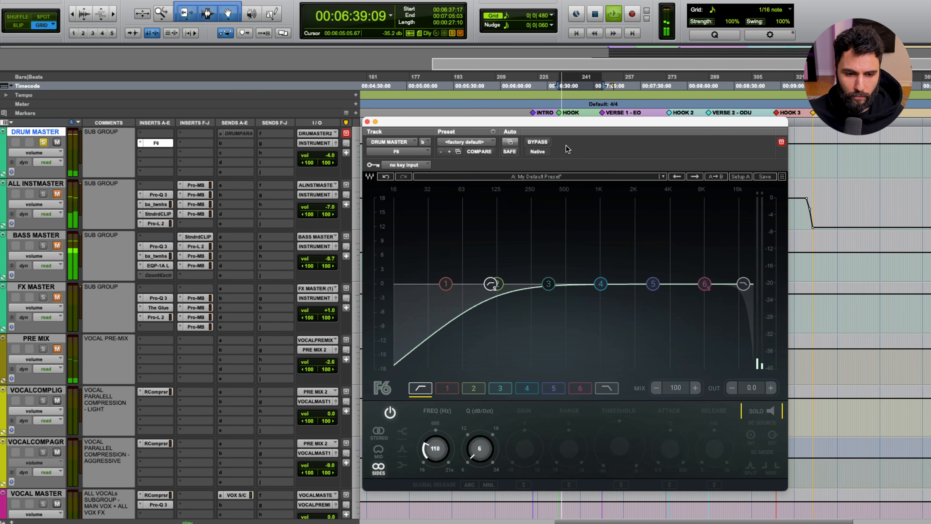
left_click(548, 143)
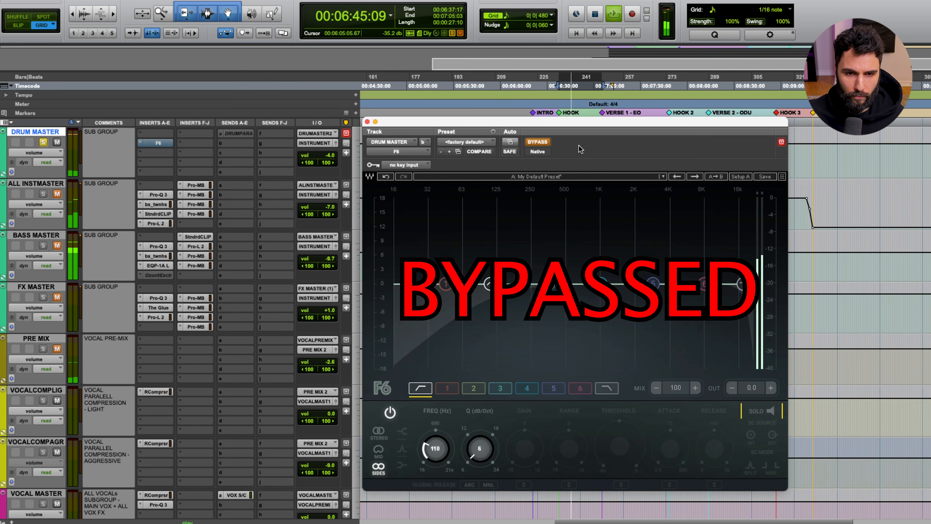
left_click(542, 144)
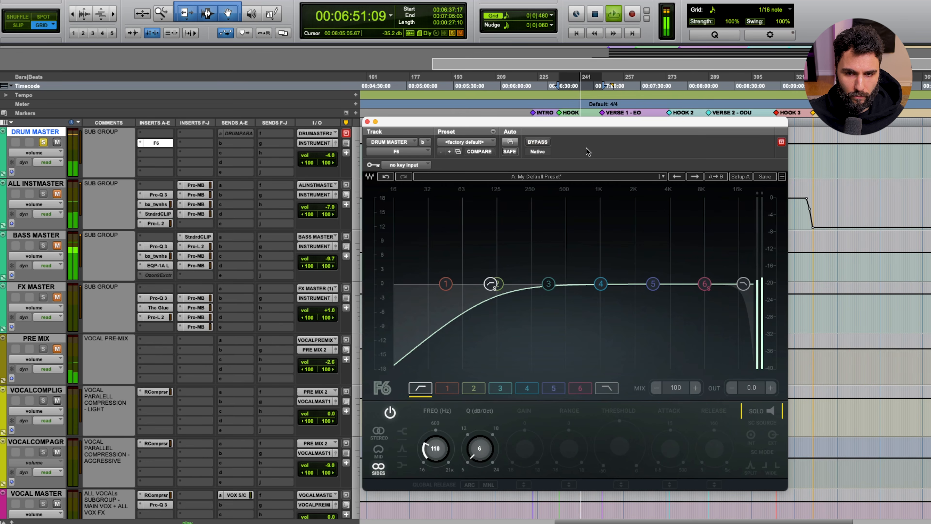
key("space")
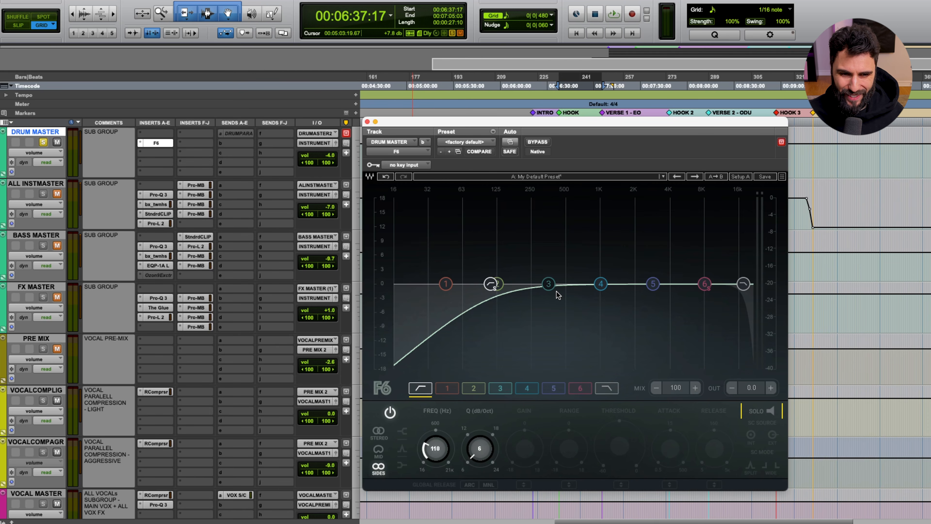
- Audition the low-cut band soloed in Mid mode, and return it to Sides with solo off
left_click(378, 450)
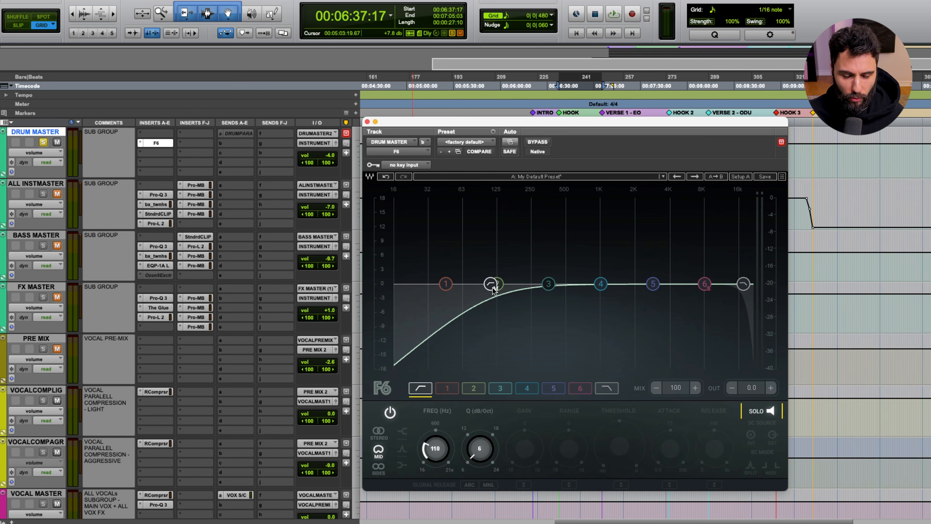
key("space")
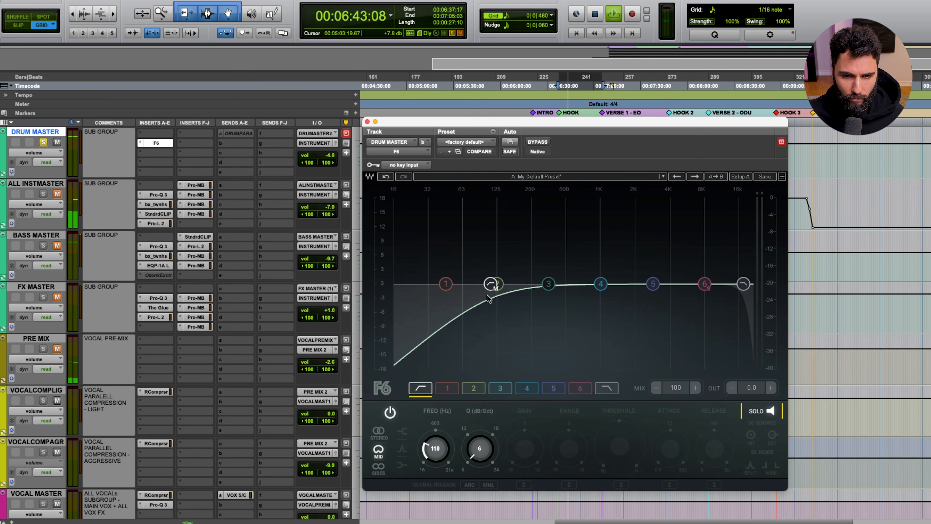
key("space")
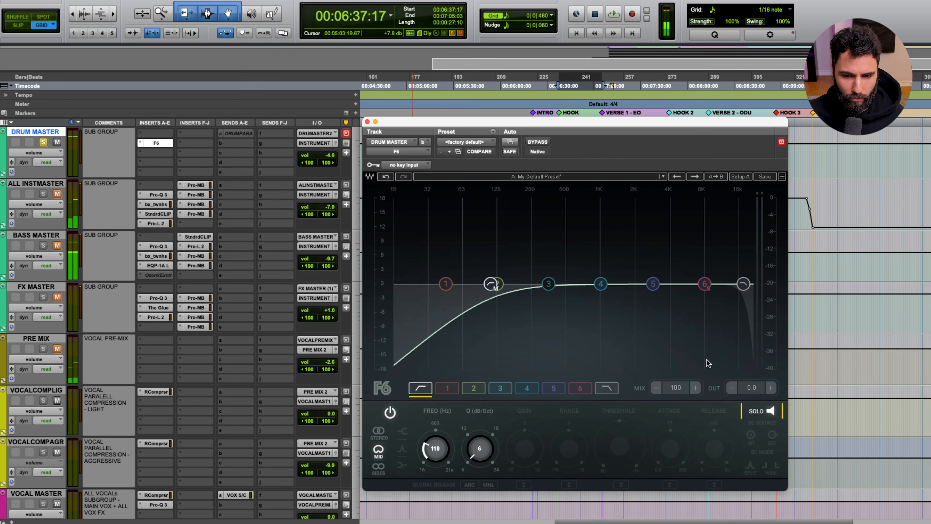
left_click(761, 412)
left_click(379, 468)
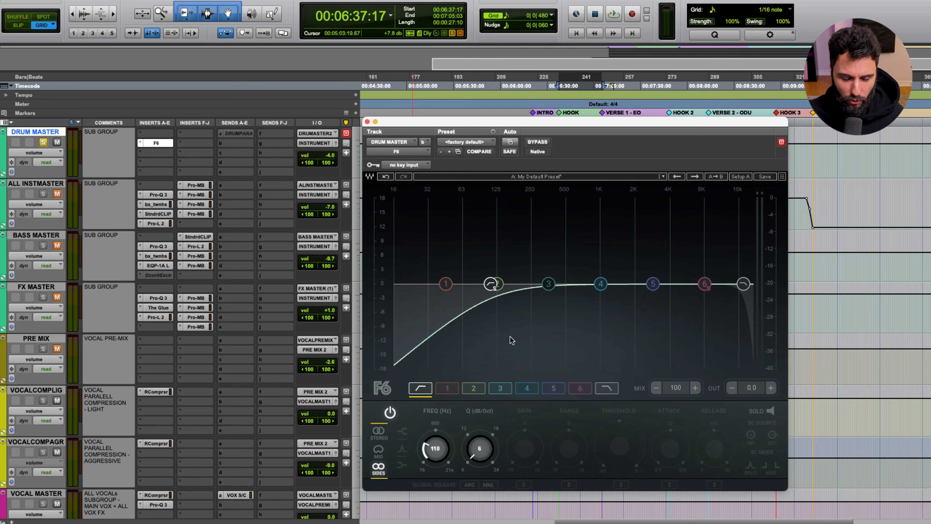
- Replace the low-cut with band 1 as a sides-only low shelf at about 102 Hz and -3.4 dB
left_click(493, 281)
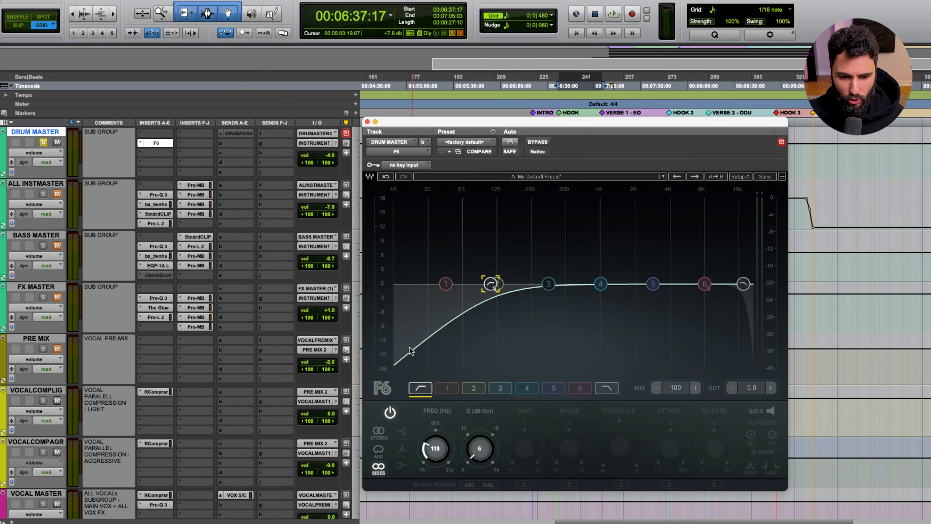
left_click(390, 412)
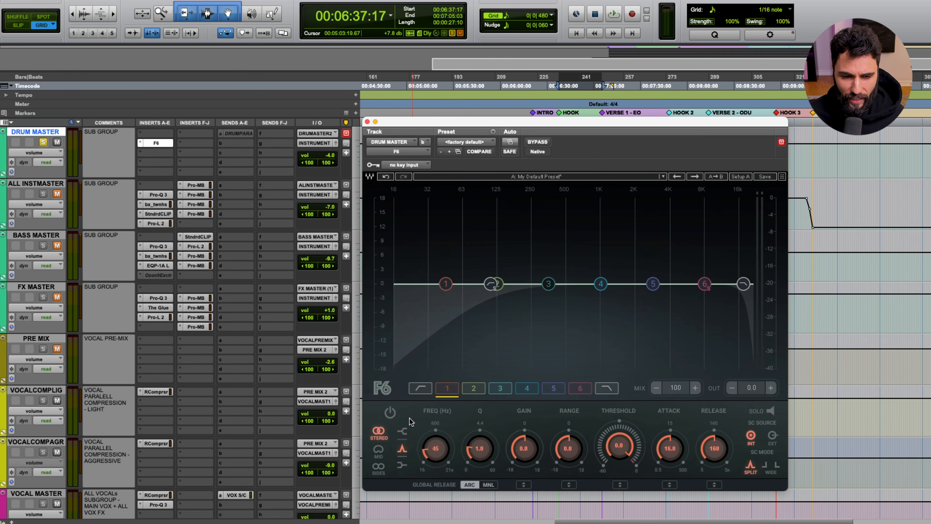
left_click(402, 465)
left_click_drag(446, 283, 481, 298)
left_click(378, 468)
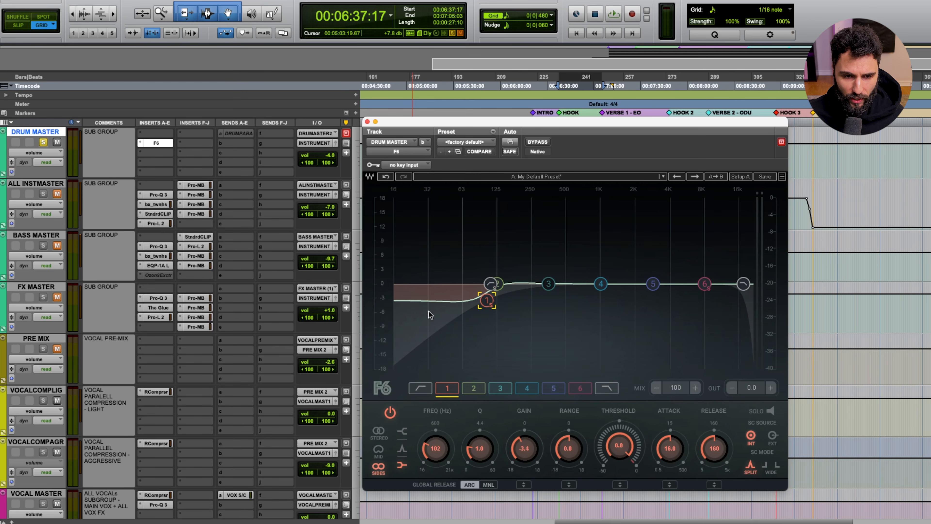
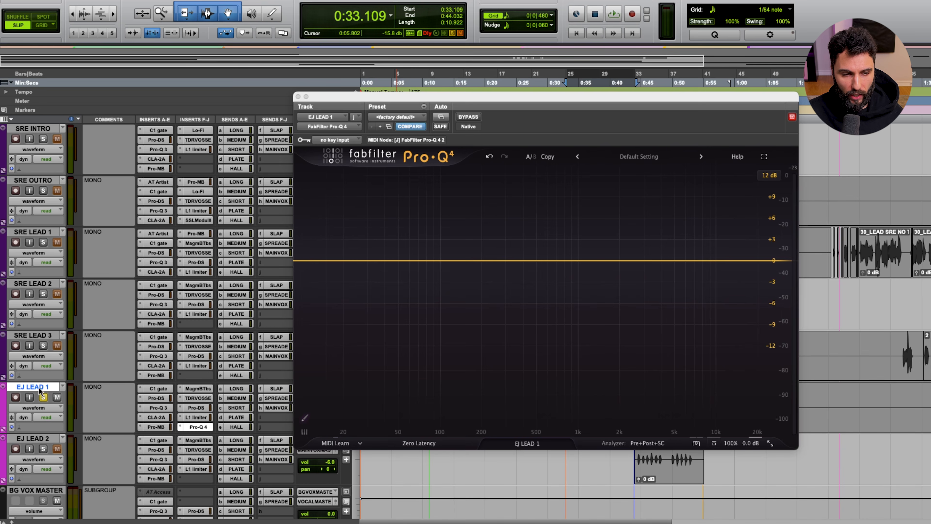
- Close the Pro-Q 4 on EJ LEAD 1 and open the Pro-Q 4 inserted on the ALINSTMASTER1 track
left_click(200, 427)
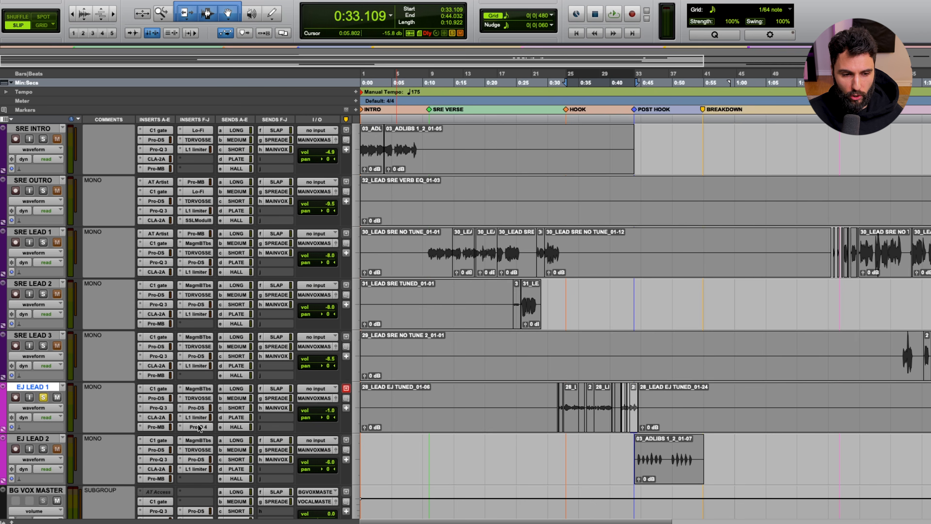
scroll(194, 396, "up", 10)
scroll(111, 302, "up", 4)
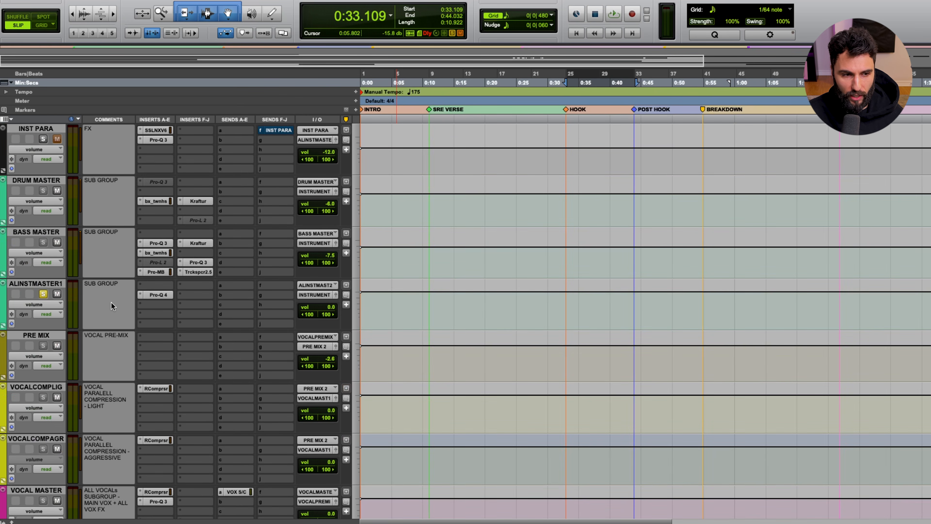
left_click(51, 286)
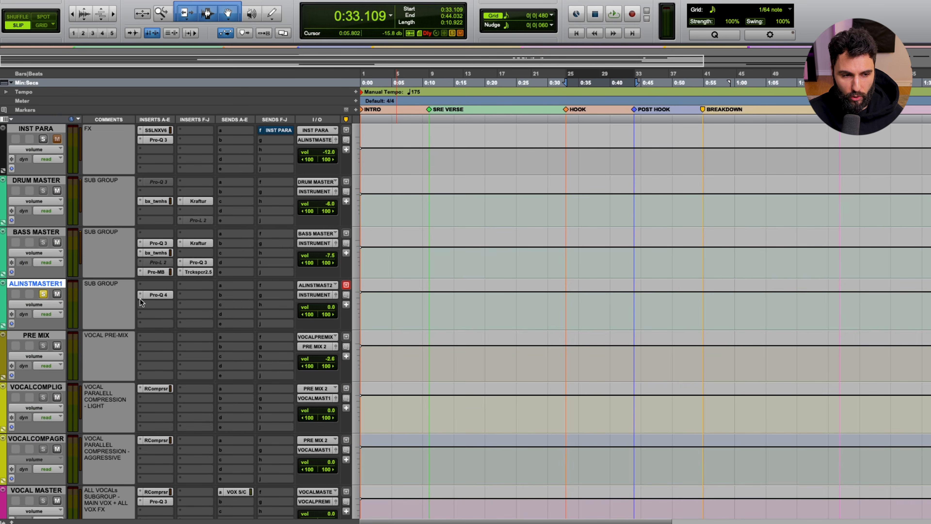
left_click(158, 294)
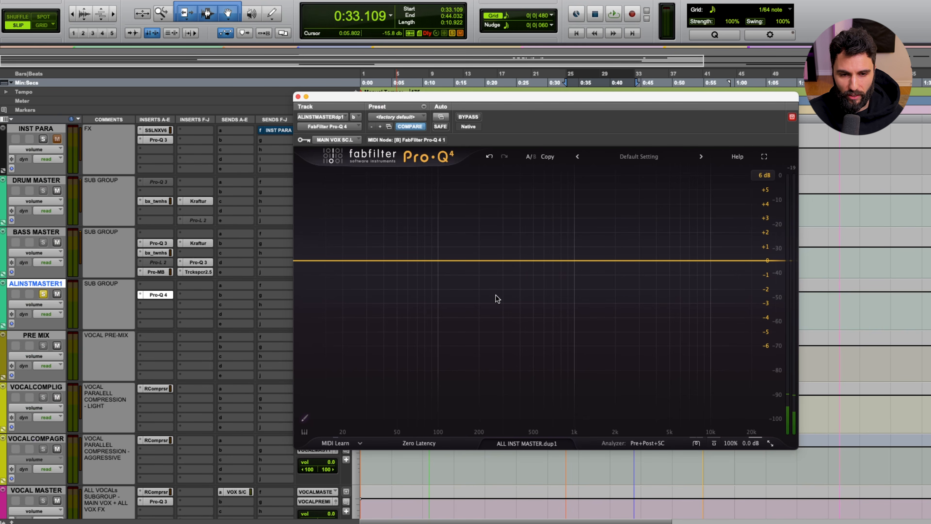
- Close the instrument master's EQ, reopen Pro-Q 4 on EJ LEAD 1, and show its overview of all EQ instances
left_click(158, 295)
scroll(160, 301, "down", 3)
scroll(160, 302, "down", 14)
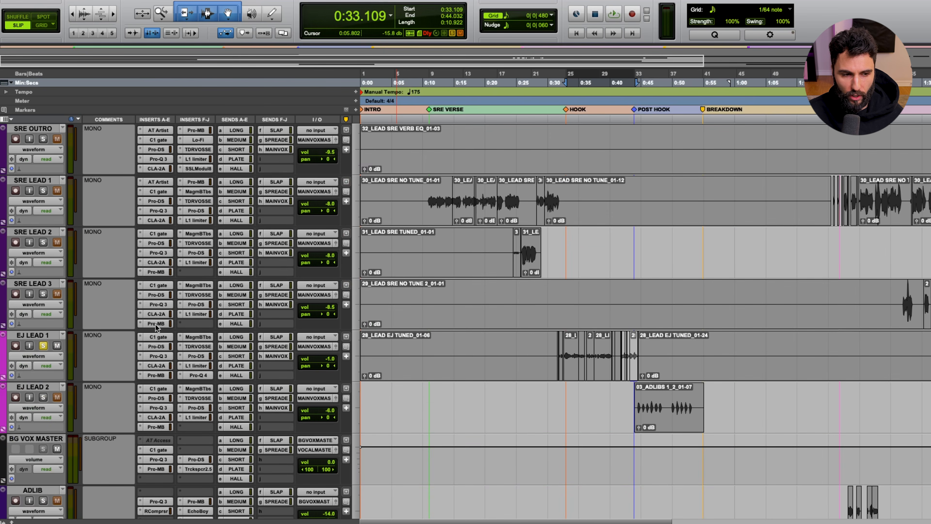
left_click(211, 376)
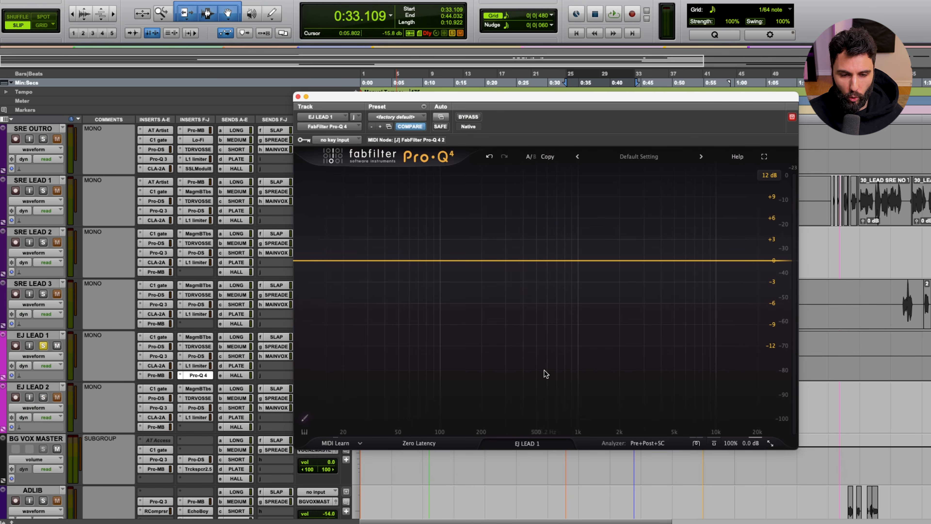
left_click(528, 444)
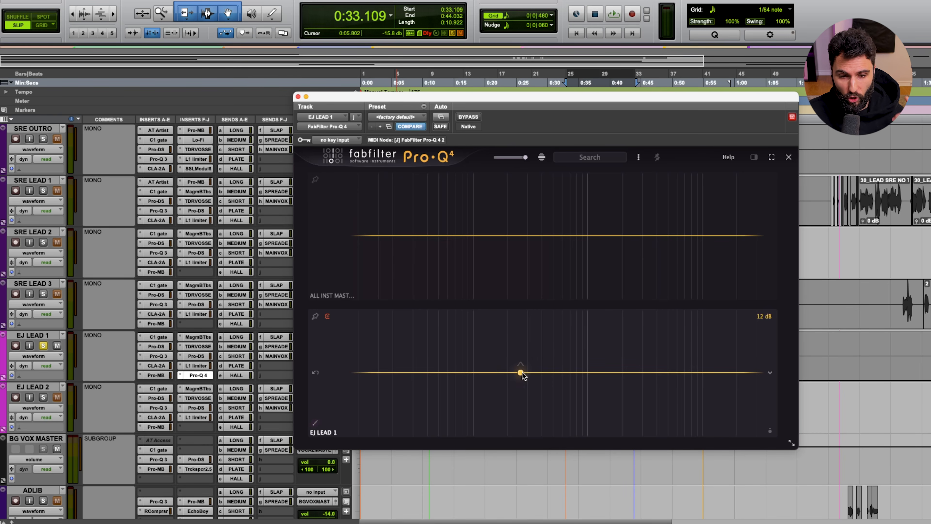
- Add a trial EQ band at about 774 Hz to the EJ LEAD 1 curve and delete it
left_click(526, 372)
left_click_drag(542, 343, 593, 353)
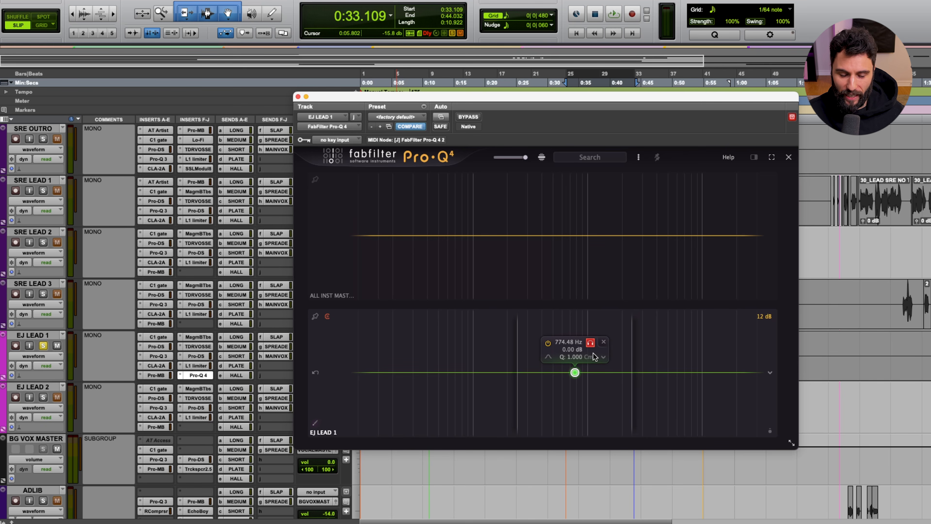
left_click(602, 342)
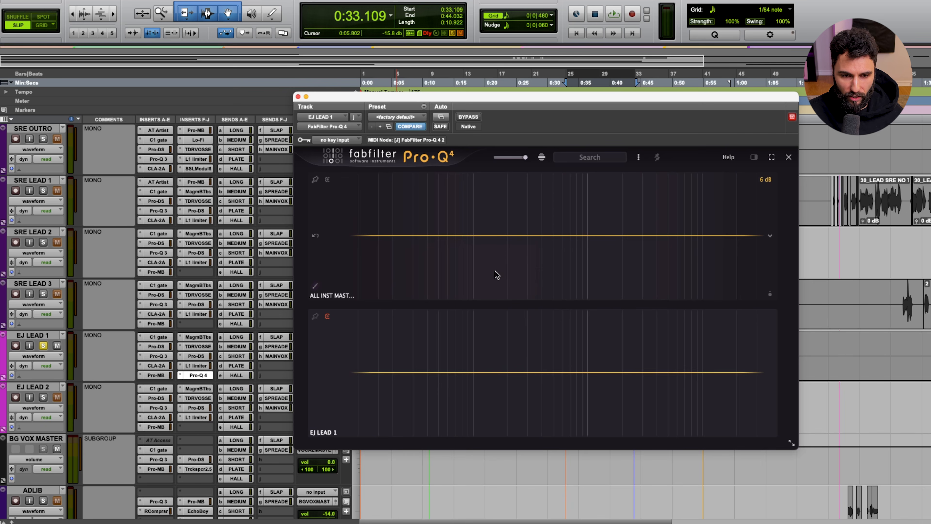
- Play the hook and mark the clashing frequencies on the ALL INST MASTER curve with flat bands at about 286 Hz and 570 Hz
key("space")
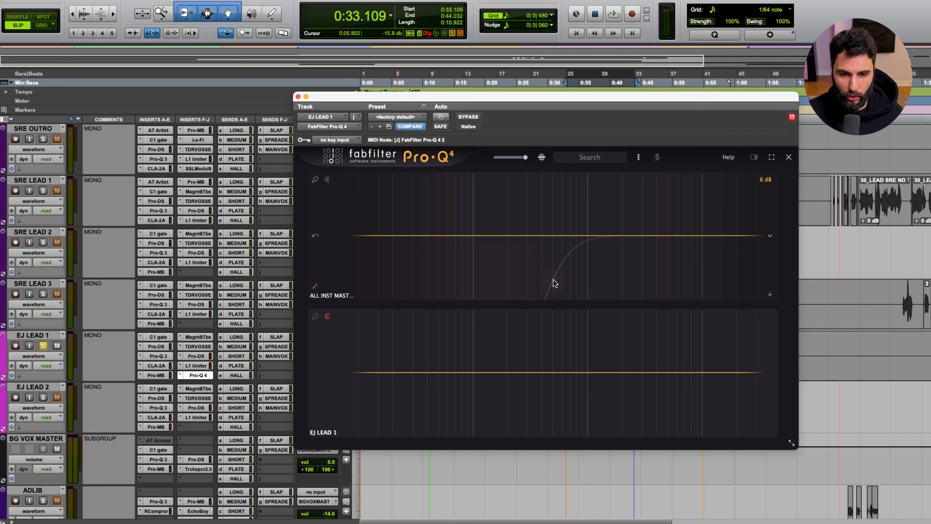
left_click(559, 235)
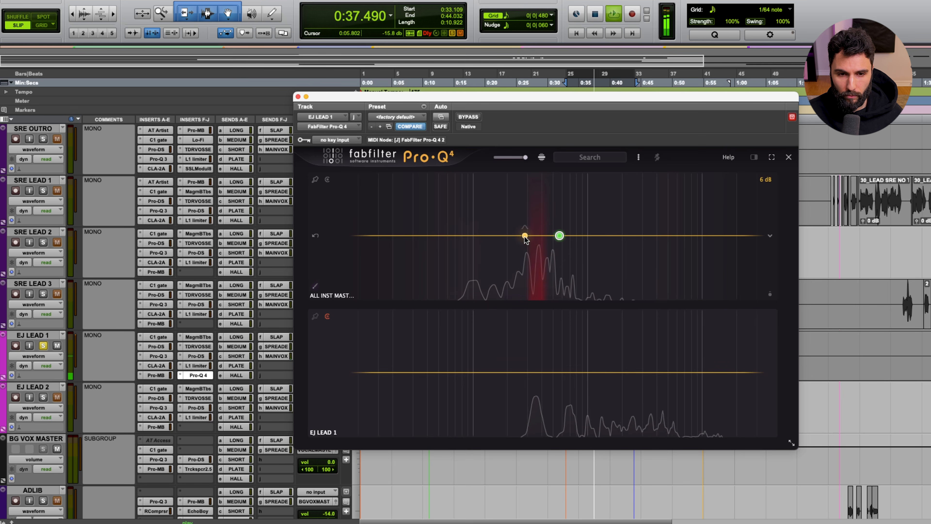
left_click(525, 236)
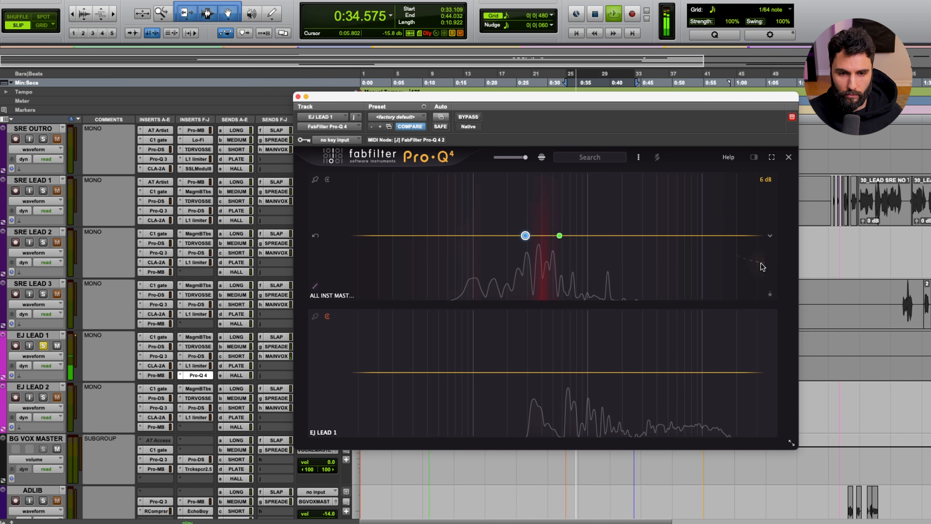
mouse_move(526, 238)
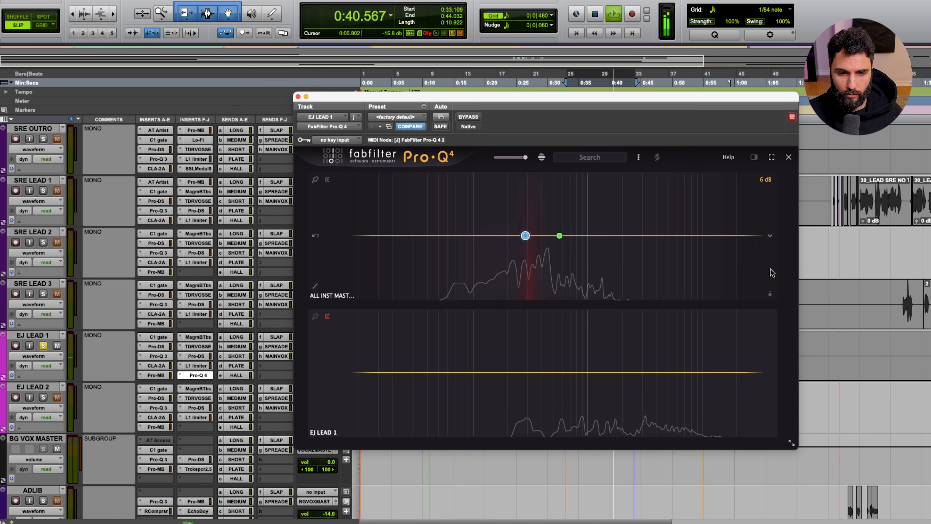
mouse_move(622, 279)
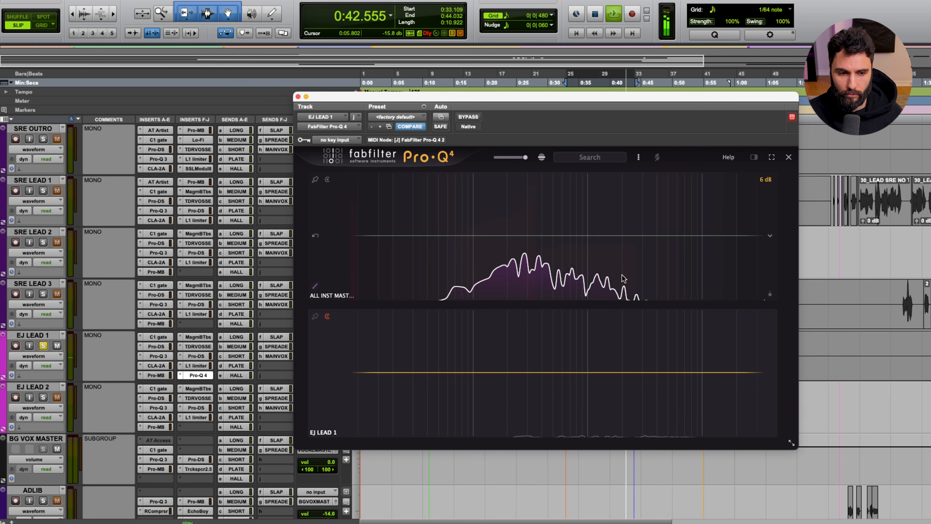
key("space")
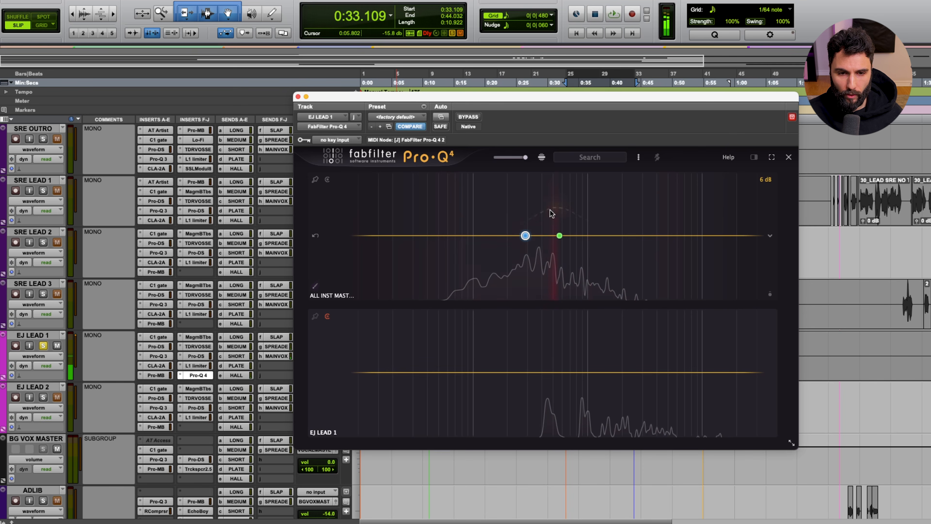
mouse_move(555, 263)
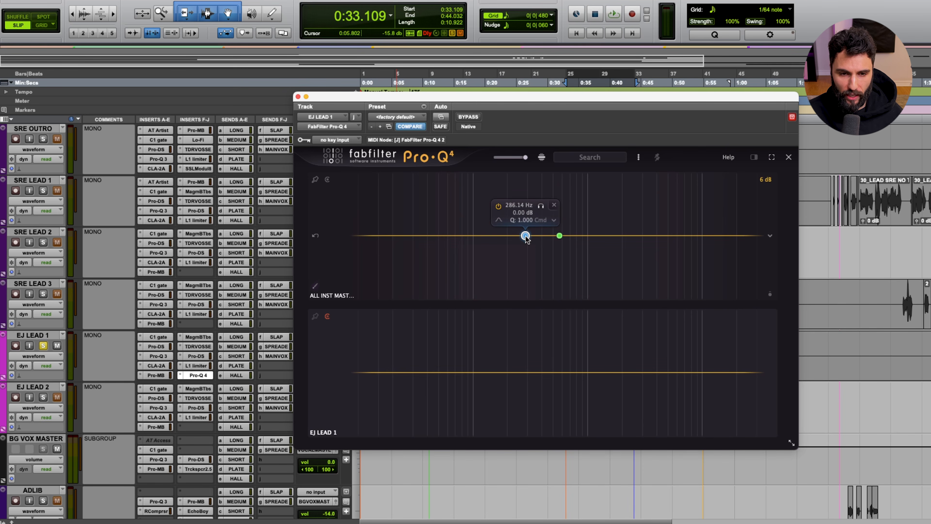
mouse_move(561, 235)
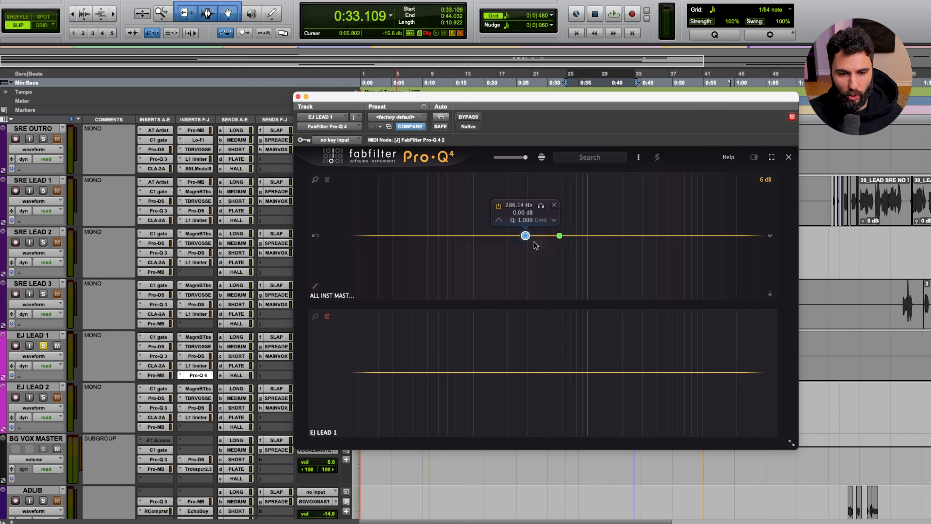
- Close the vocal's Pro-Q 4 and inspect the MAIN VOX SC send on the EJ LEAD 1 track
left_click(204, 376)
left_click(38, 335)
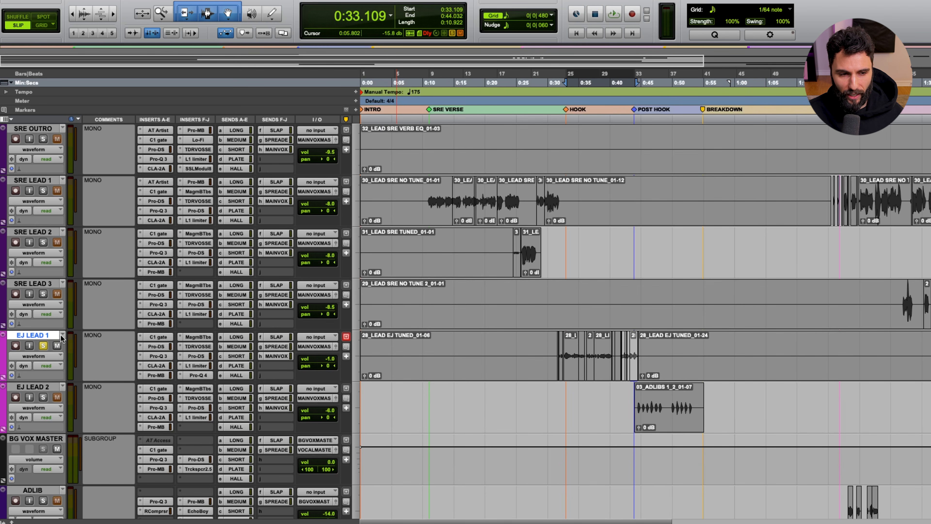
left_click(283, 357)
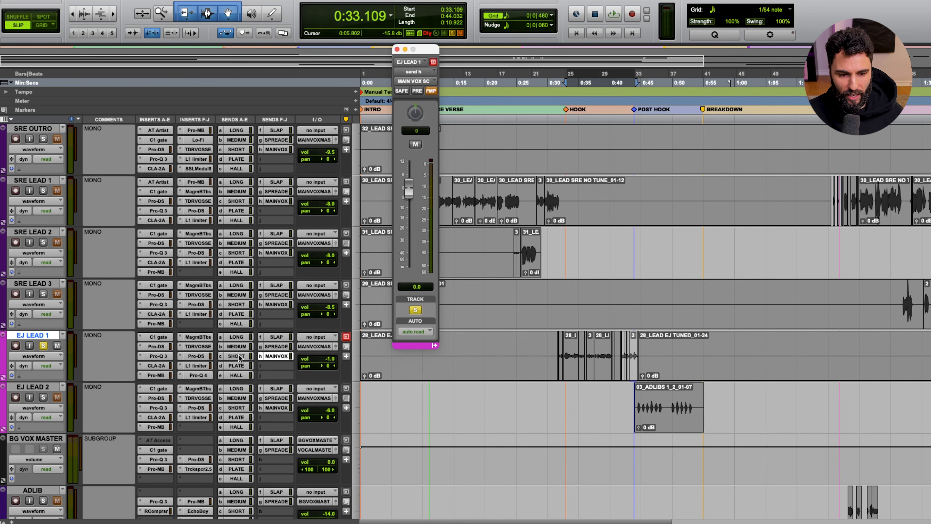
left_click(279, 356)
- Open the Pro-Q 4 on ALINSTMASTER1 and set its sidechain key input to the MAIN VOX SC.L bus
scroll(74, 319, "down", 15)
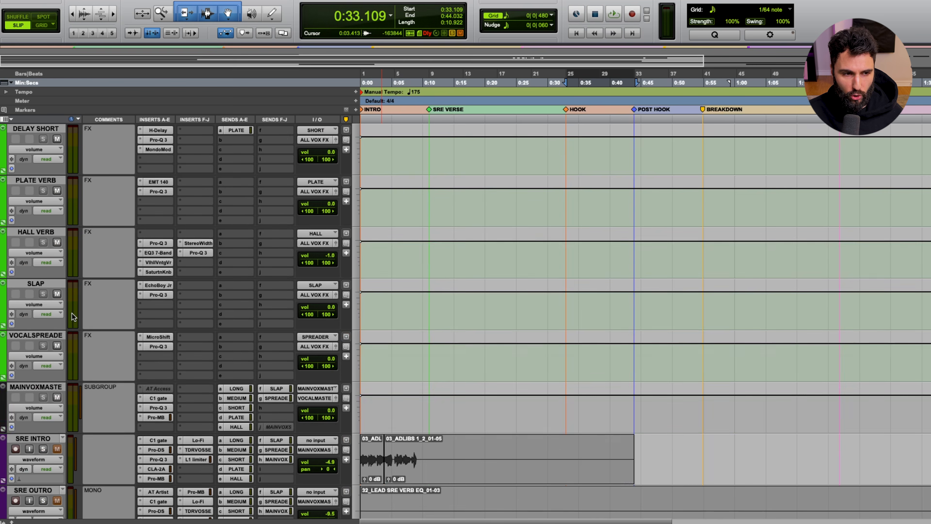
scroll(73, 315, "up", 3)
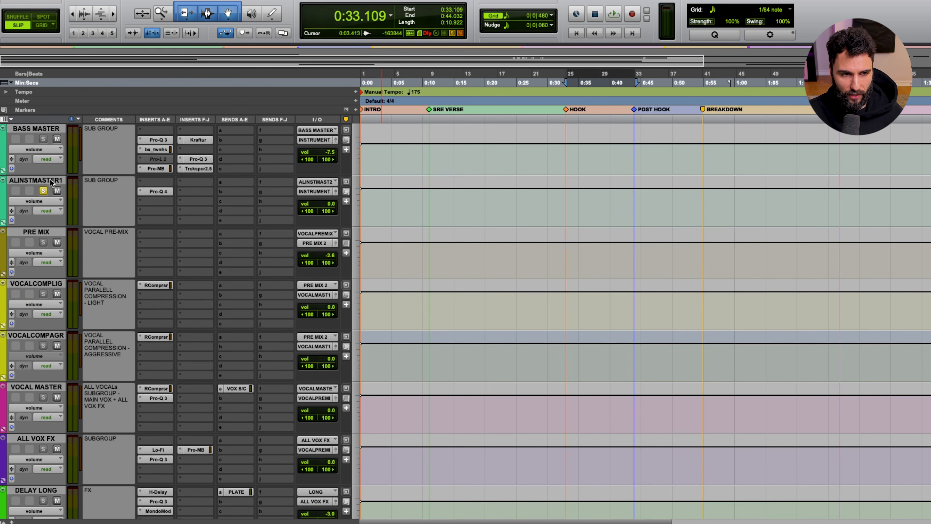
left_click(52, 181)
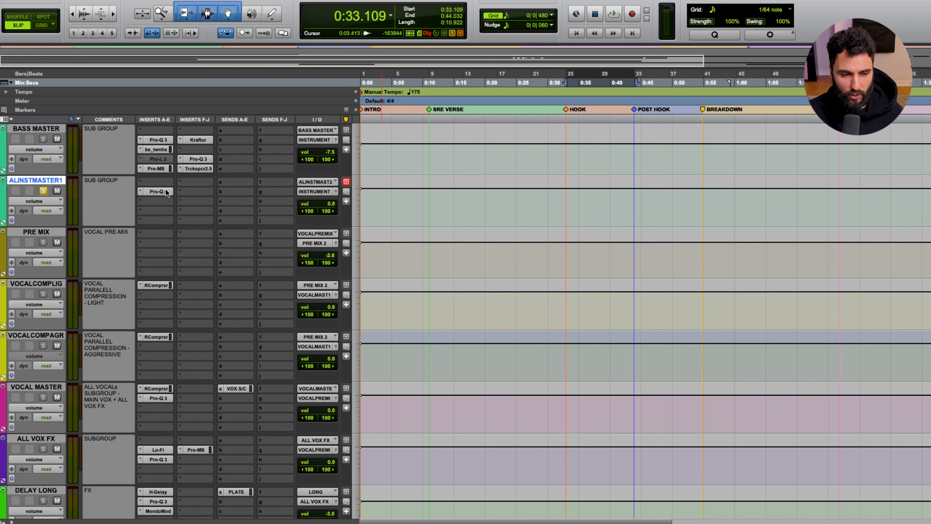
left_click(158, 192)
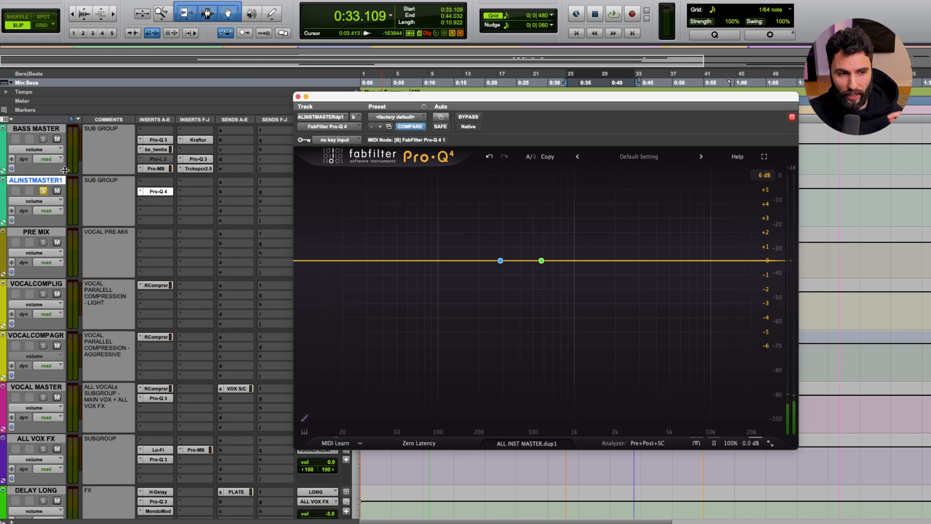
left_click(346, 140)
mouse_move(438, 143)
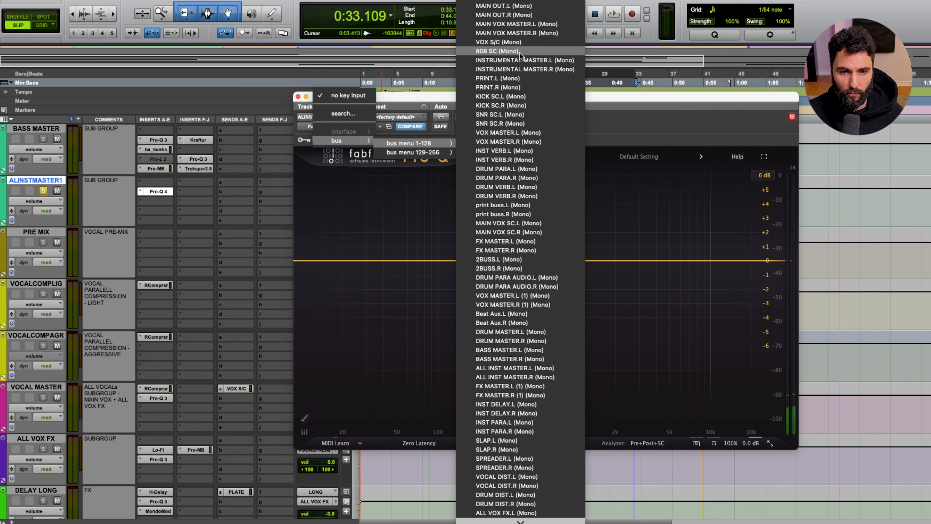
left_click(533, 225)
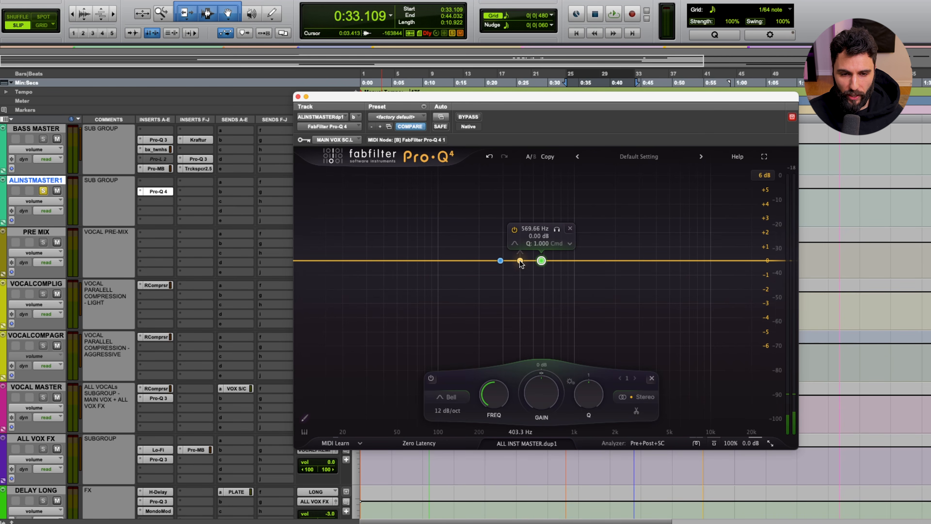
- Add a bell band at about 403 Hz between the two marker bands and set its stereo placement to Mid
left_click(520, 260)
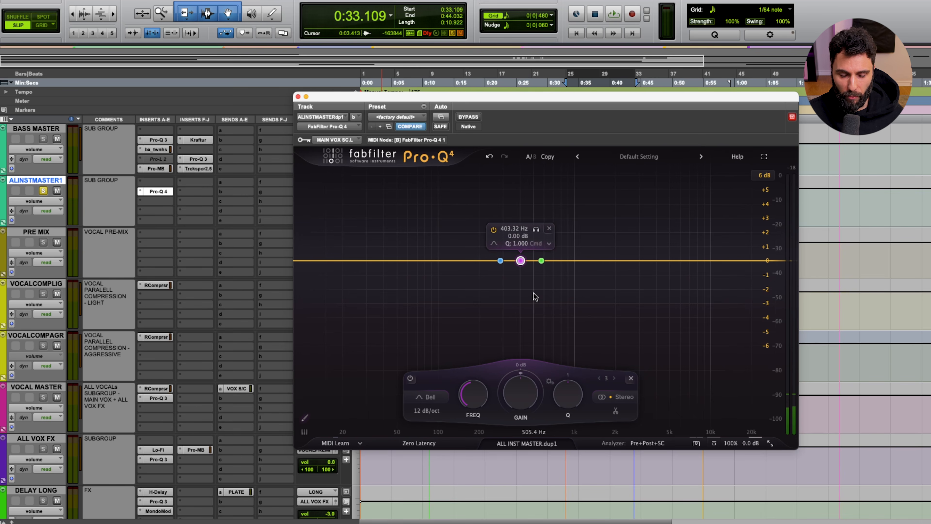
left_click(624, 397)
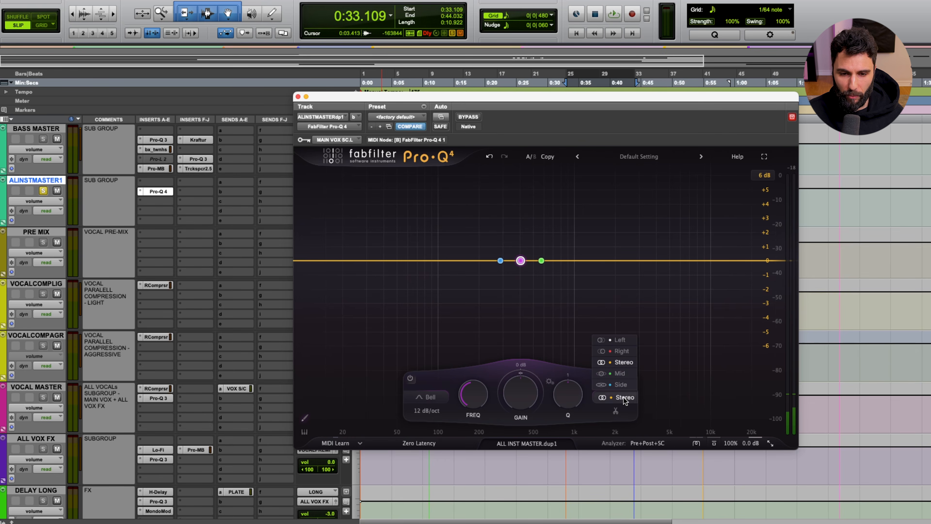
left_click(623, 377)
- Lower the mid band to about -1.95 dB at 400 Hz and narrow its Q to about 3.95
mouse_move(521, 263)
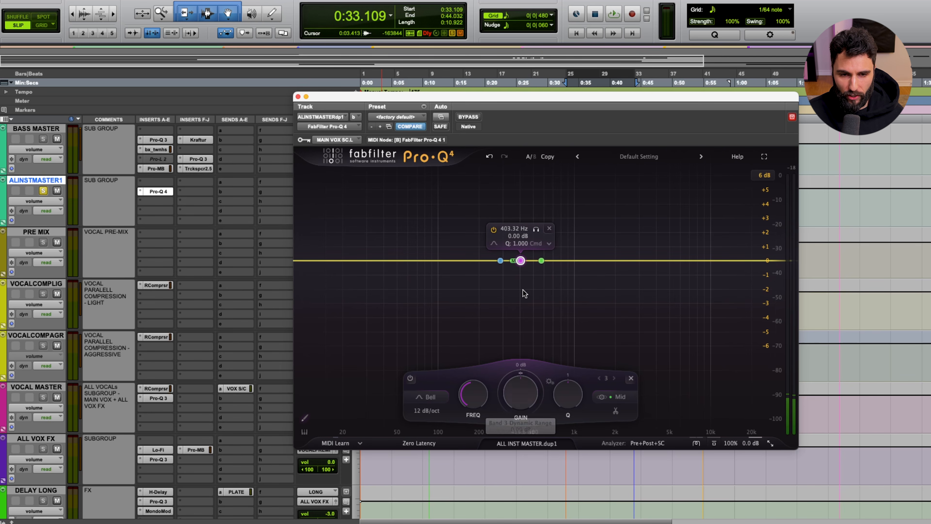
left_click_drag(521, 262, 521, 290)
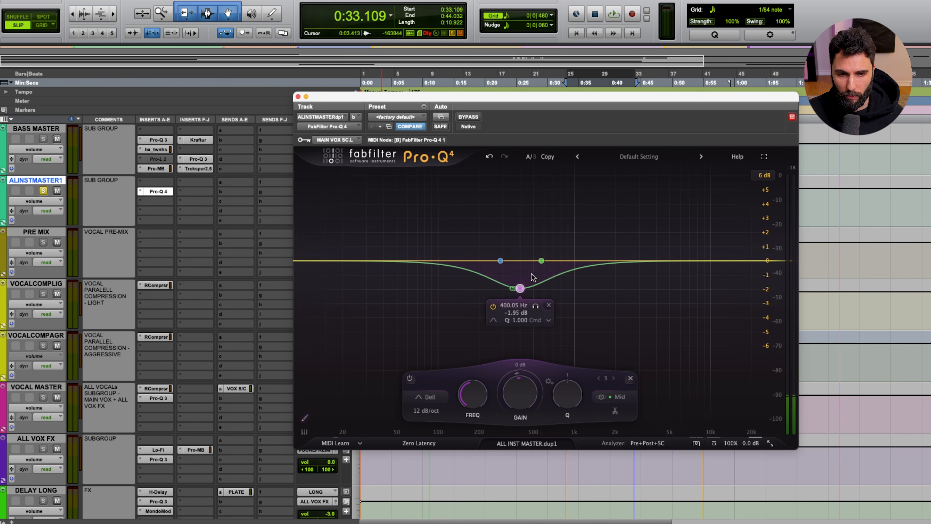
left_click_drag(562, 388, 569, 359)
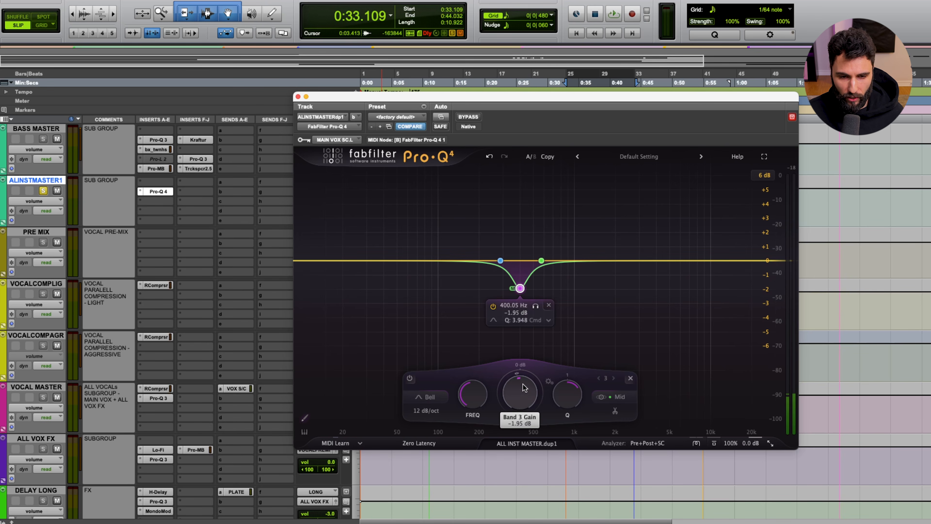
- Reset the mid band's gain to 0 dB and make it dynamic with a range of about -3 dB
double_click(523, 396)
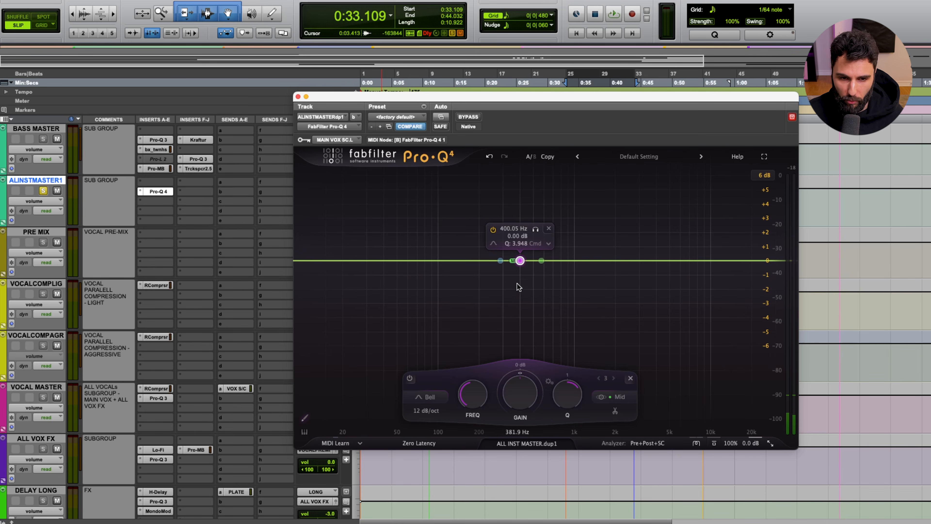
right_click(520, 261)
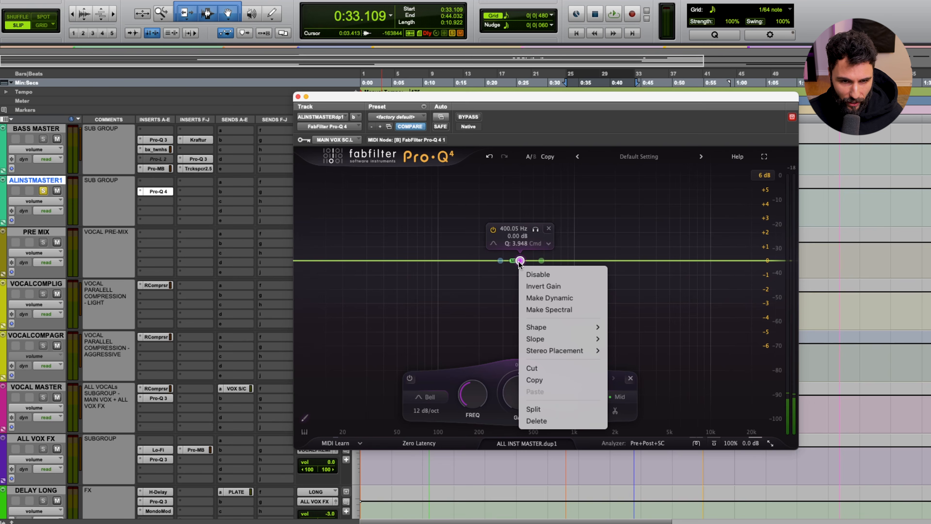
left_click(548, 299)
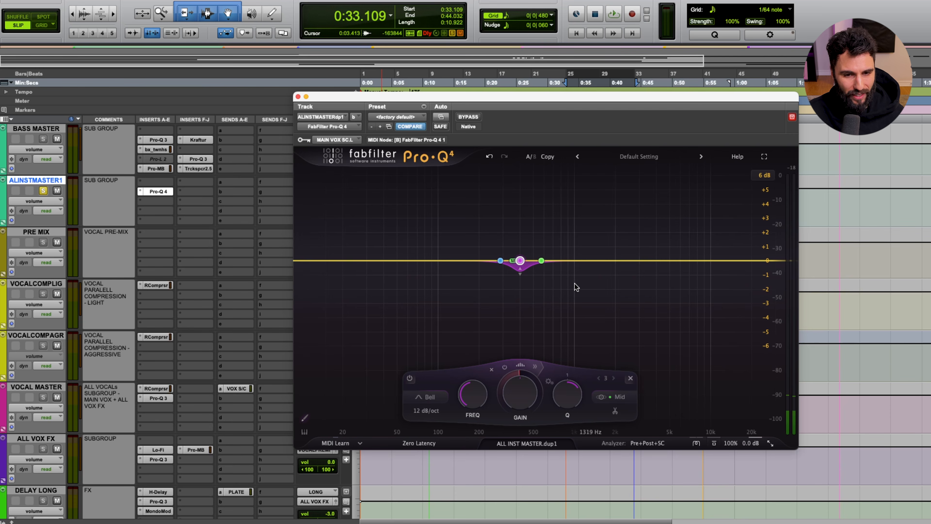
left_click_drag(520, 275, 521, 305)
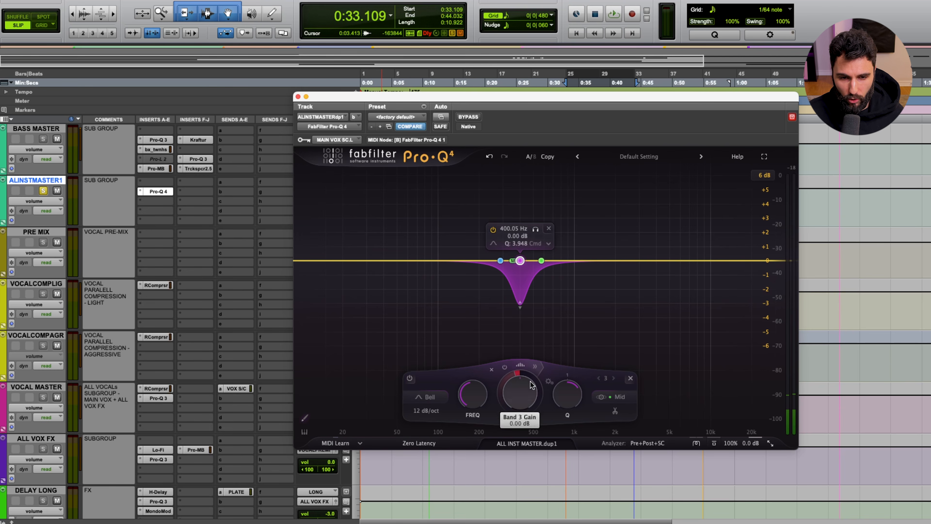
- Expand the mid band's dynamics settings, try a threshold of about -52 dB, and reset the threshold to Auto
left_click(536, 370)
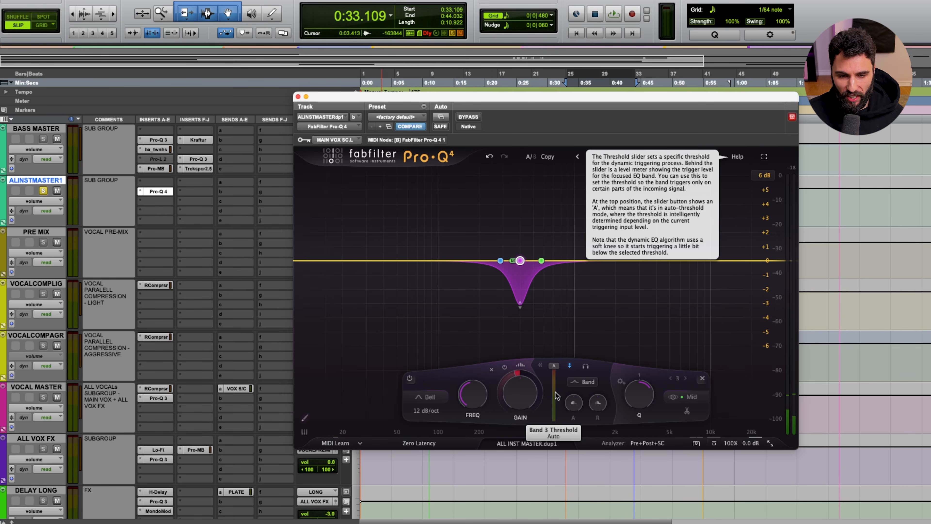
left_click_drag(555, 368, 556, 413)
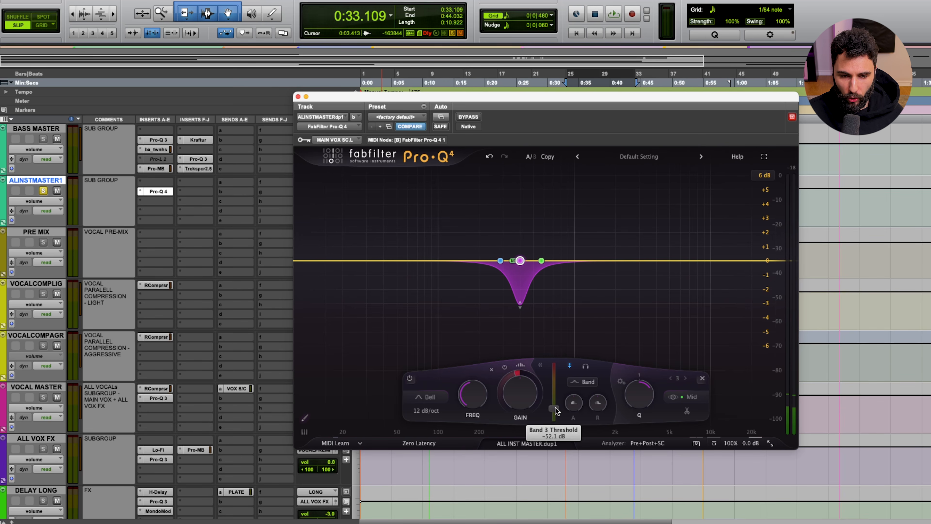
double_click(555, 397)
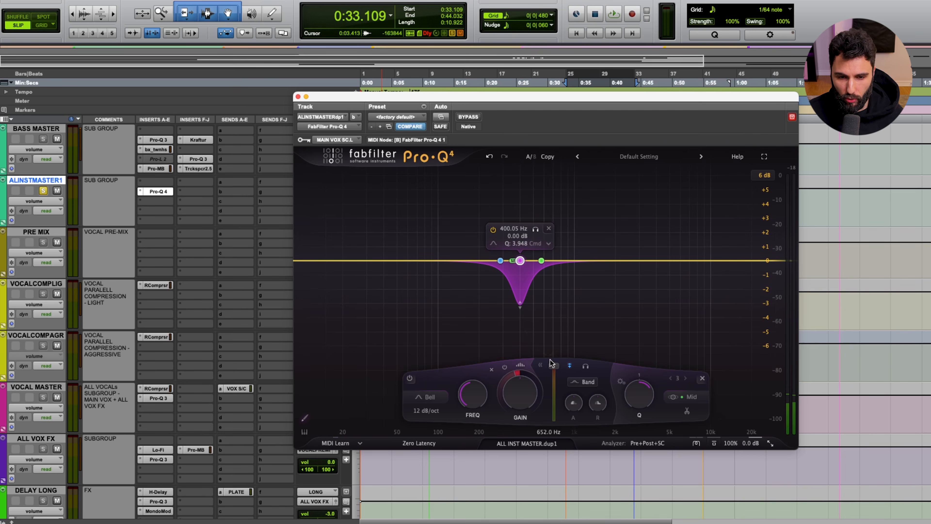
- Play the hook while lowering the mid band's dynamic threshold manually so the vocal triggers it, and stop playback
key("space")
left_click_drag(554, 367, 555, 410)
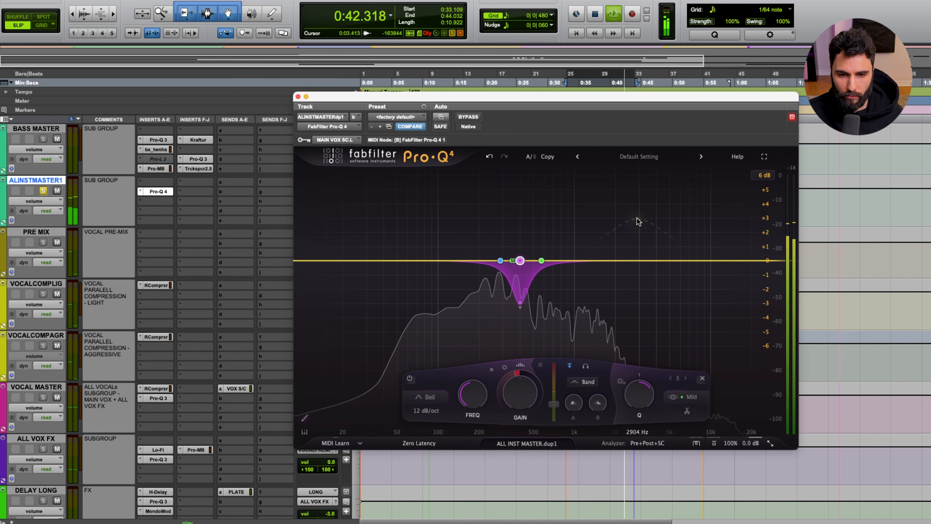
key("space")
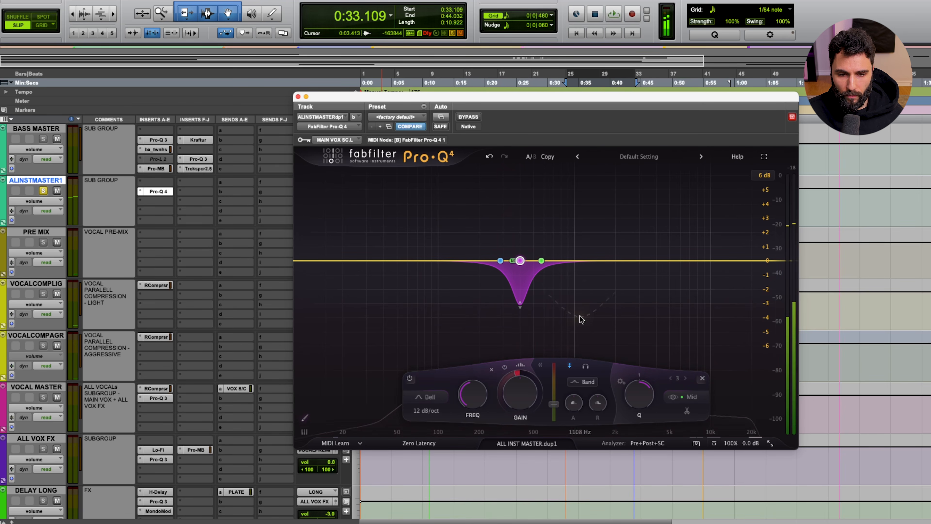
- Make the dynamic band's attack faster and set its release to 0%
mouse_move(519, 264)
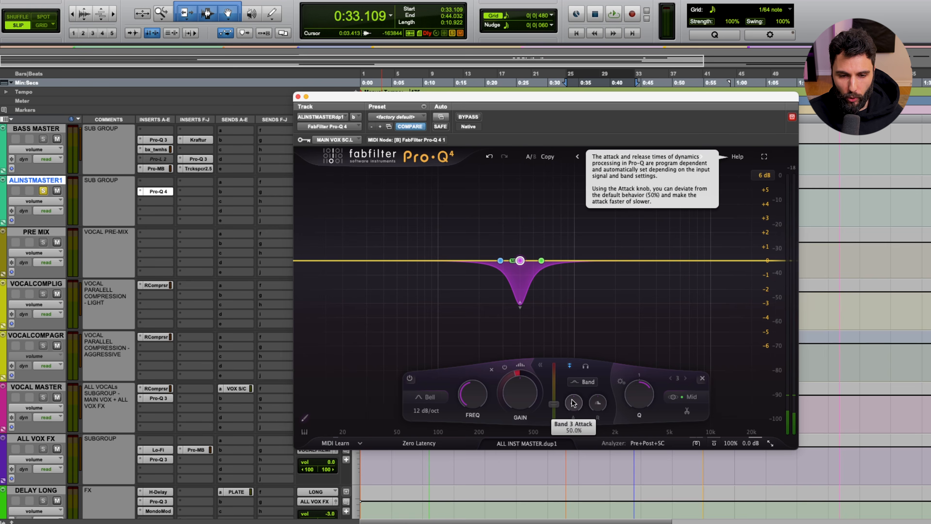
left_click_drag(573, 402, 574, 447)
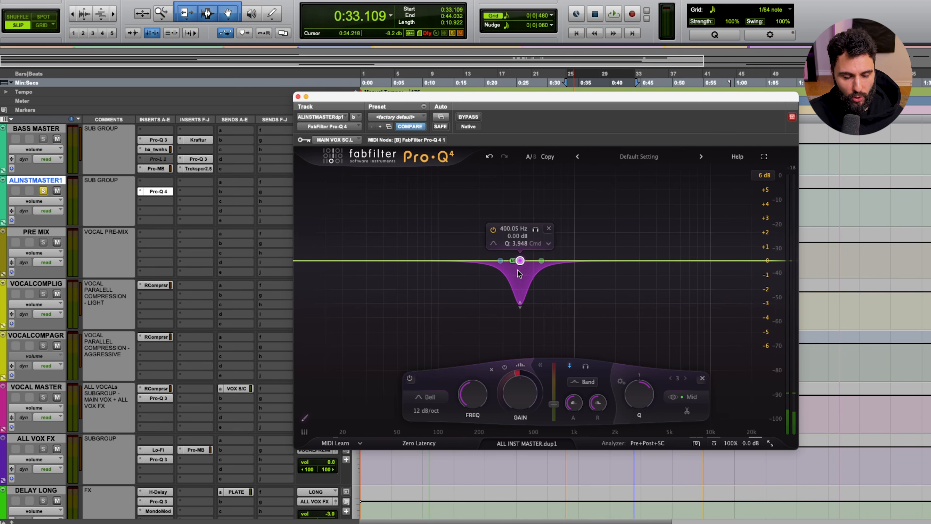
mouse_move(574, 405)
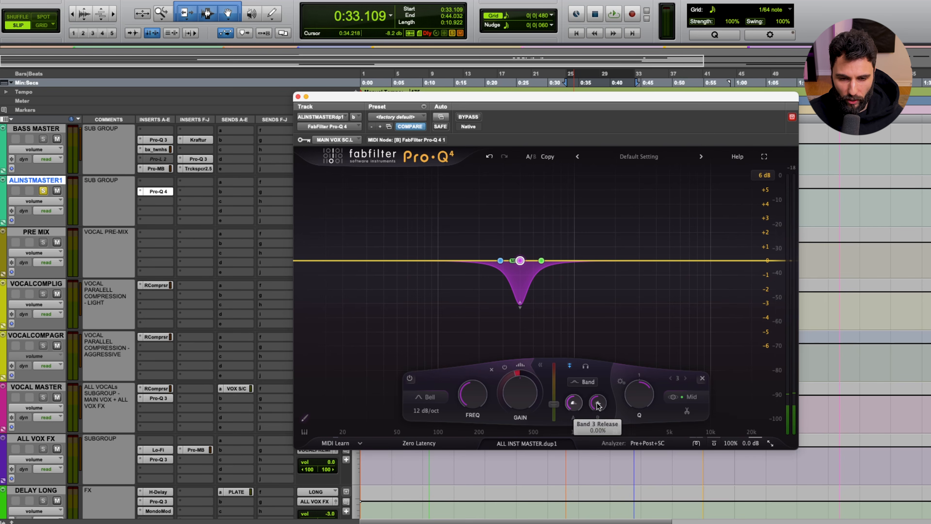
- Play the hook while raising the dynamic band's release to 50%
key("space")
left_click_drag(599, 405, 608, 346)
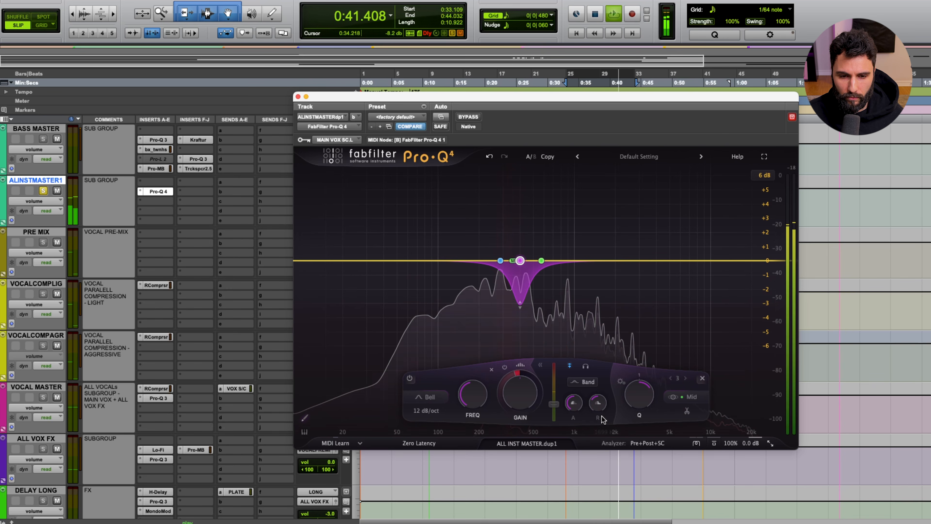
left_click_drag(599, 404, 604, 384)
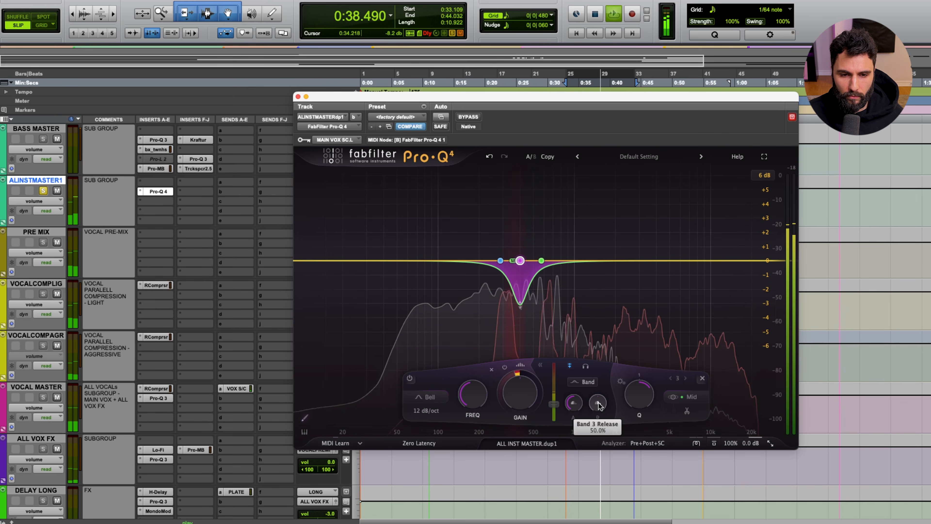
- Compare the hook with the instrument master's Pro-Q 4 bypassed and active, and stop playback
mouse_move(599, 404)
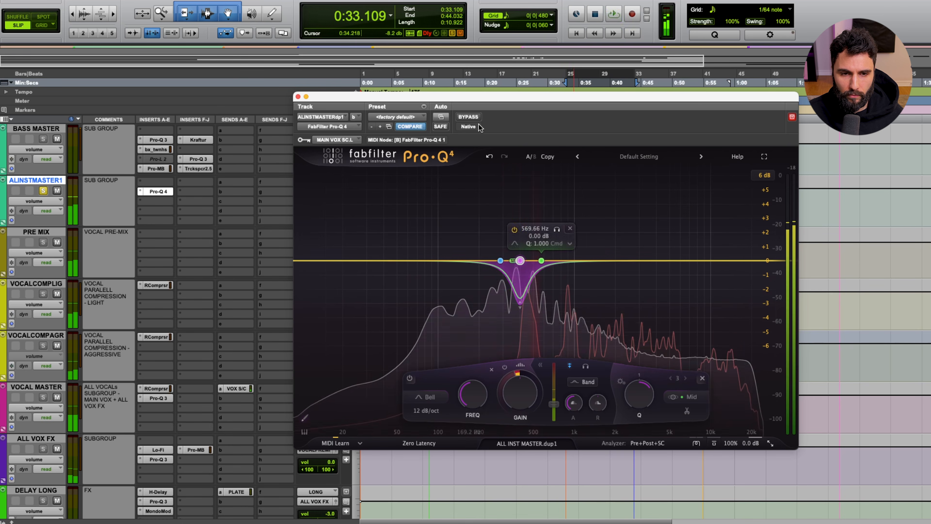
left_click(469, 117)
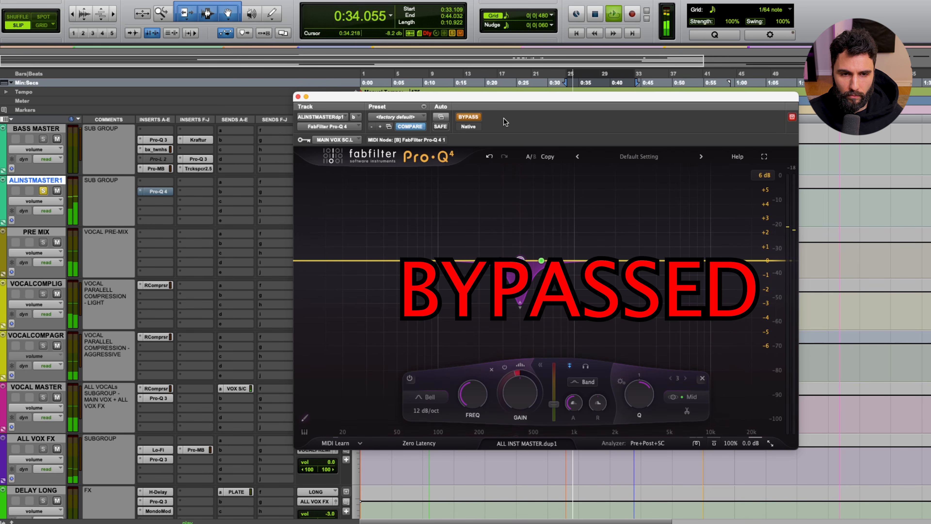
left_click(475, 118)
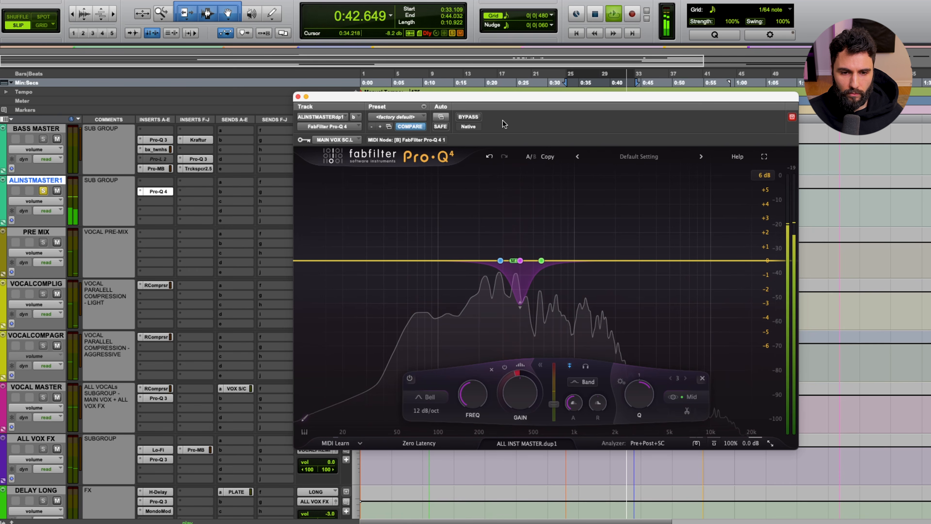
key("space")
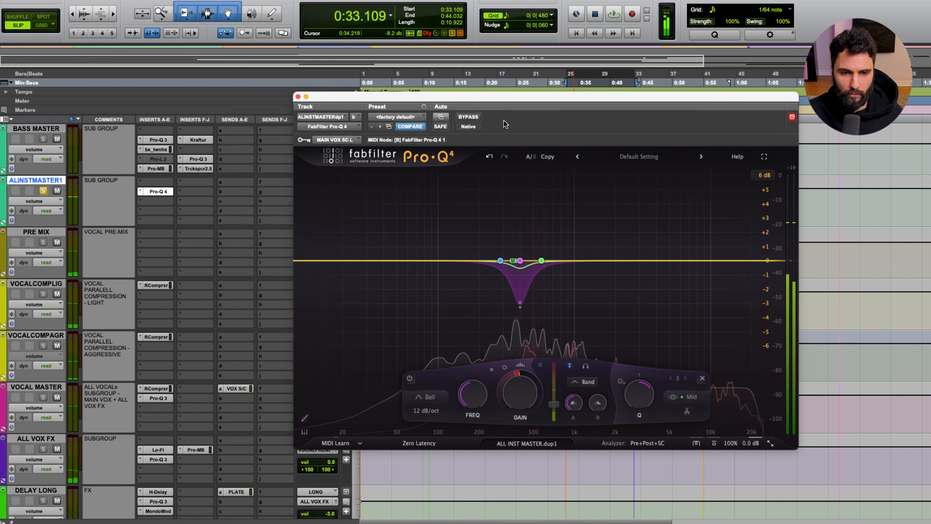
- Add a bell band, assign it to the Side channel, and place it at about 400 Hz over the mid band
mouse_move(520, 261)
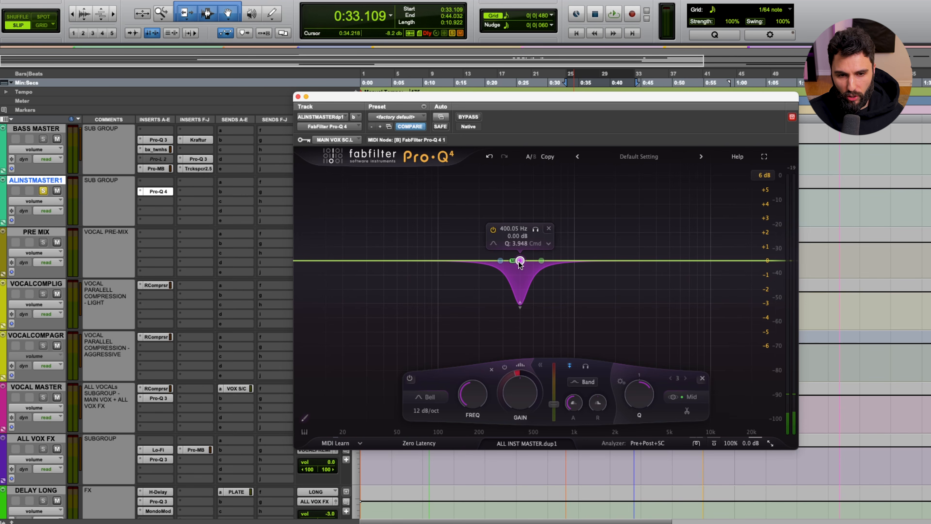
left_click(566, 260)
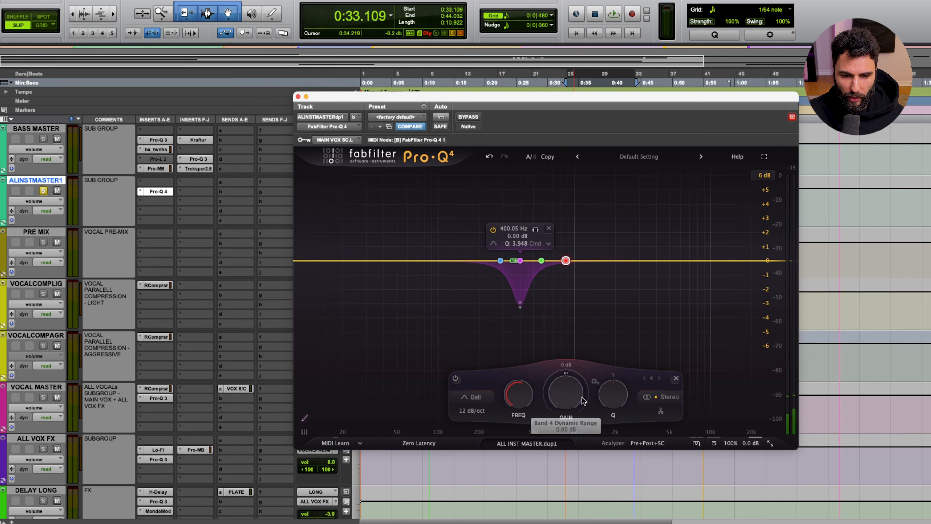
left_click(666, 398)
left_click(667, 383)
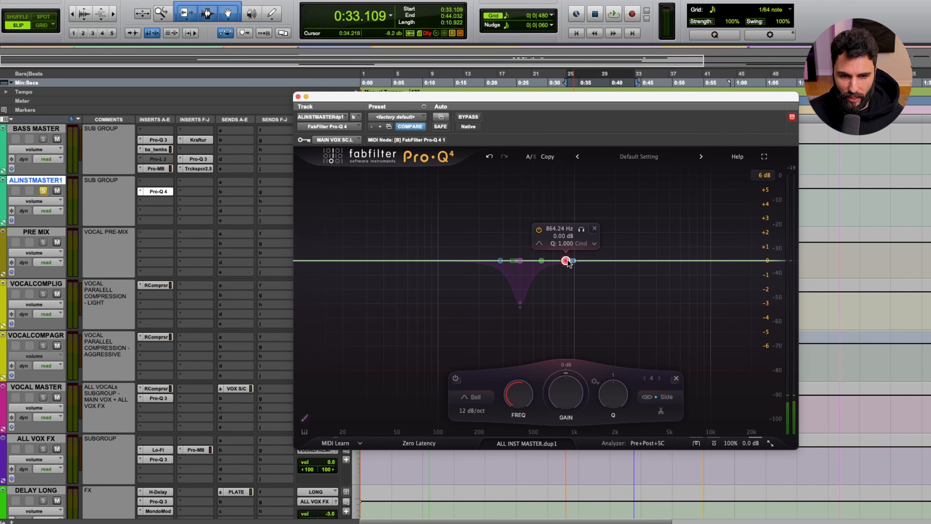
- Solo the Side band and the Mid band around 400 Hz in turn while playing the hook, and stop playback
left_click(536, 229)
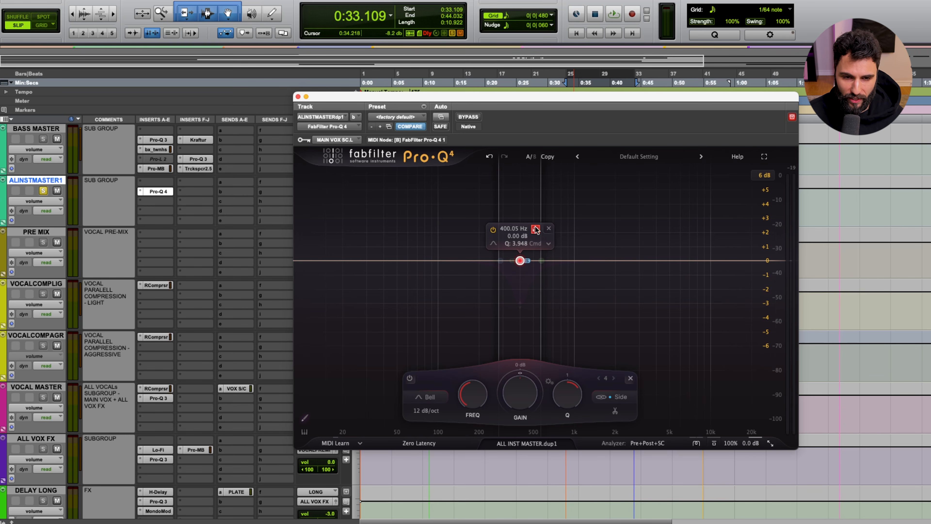
key("space")
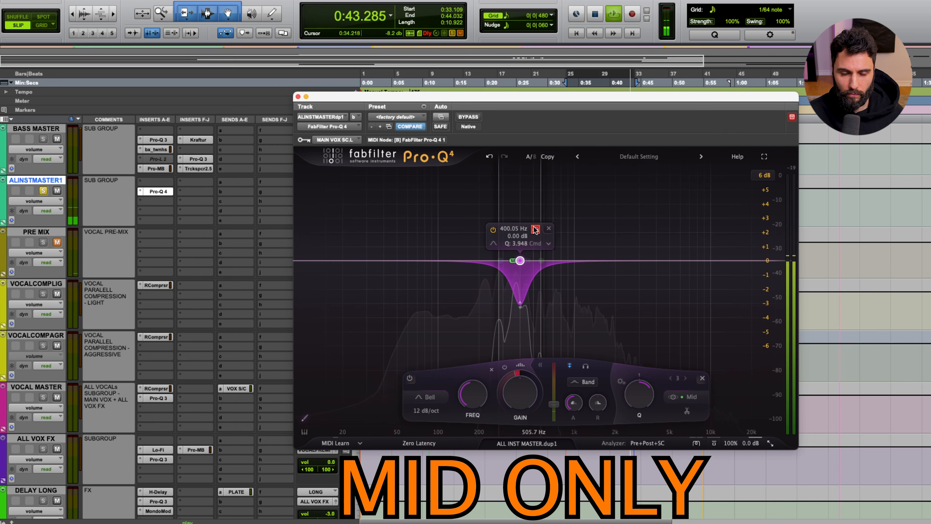
key("space")
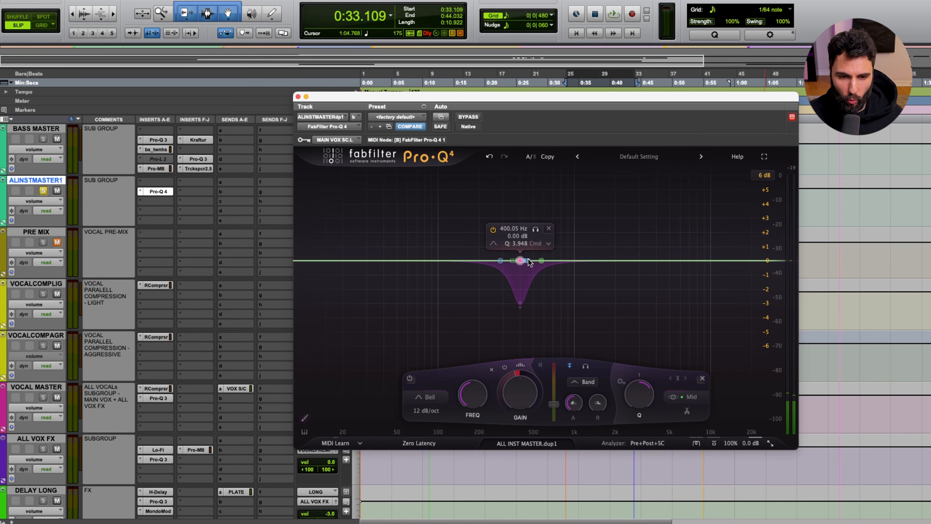
- Play the hook and set the gain of the 400 Hz Side band to 1.5 dB
mouse_move(527, 260)
left_mouse_down()
mouse_move(531, 212)
mouse_move(526, 259)
left_mouse_up()
key("space")
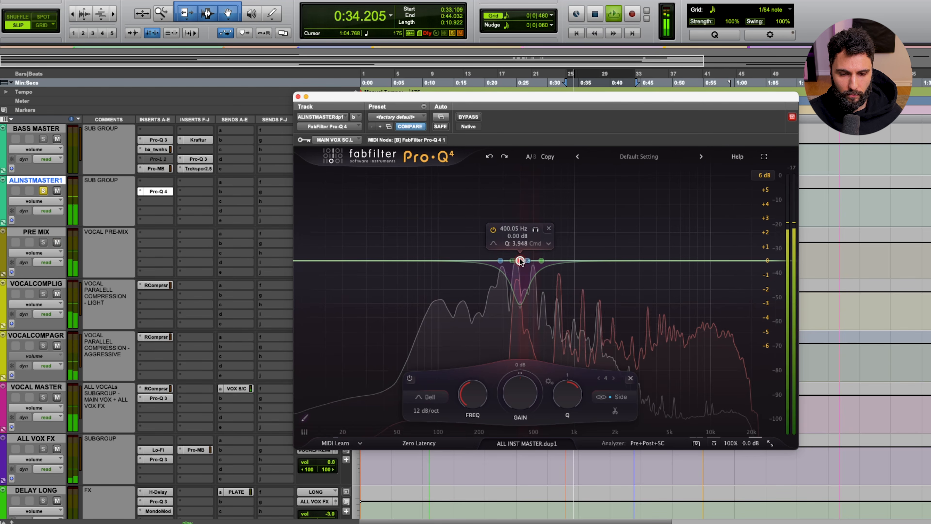
mouse_move(520, 260)
left_mouse_down()
mouse_move(523, 183)
mouse_move(520, 261)
left_mouse_up()
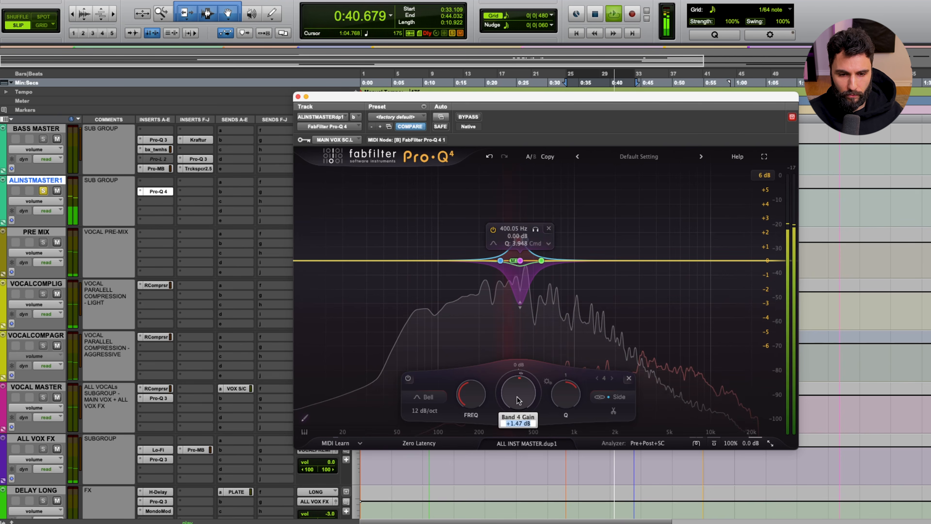
type("1.5")
key("Return")
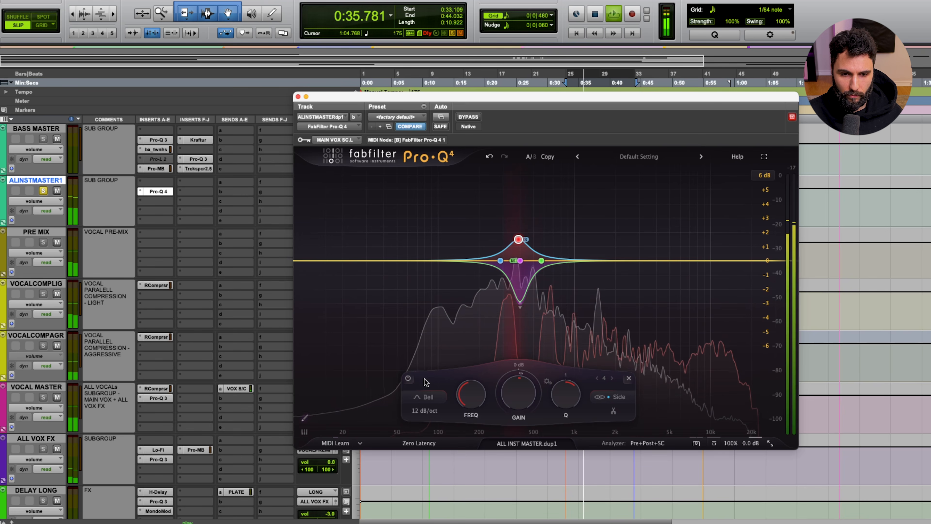
- Compare the hook with the Side boost band bypassed and active, and stop playback
left_click(408, 379)
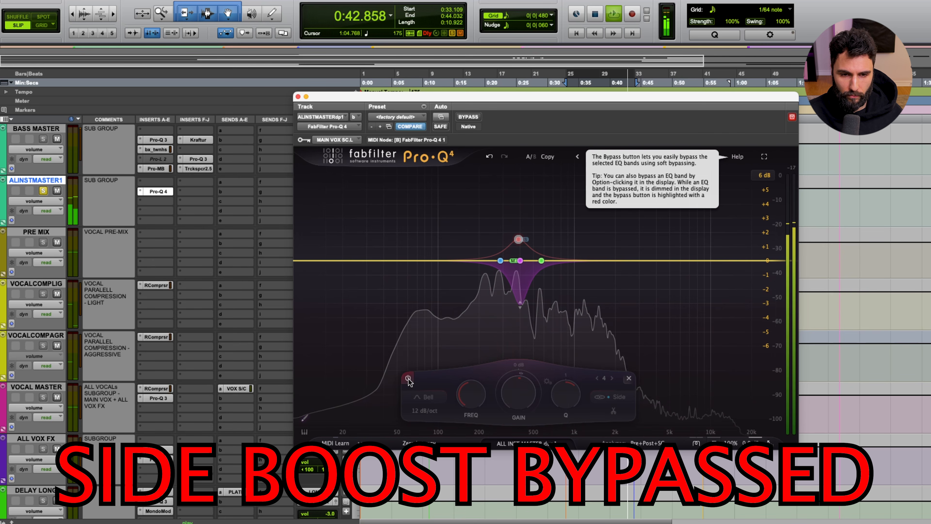
left_click(408, 377)
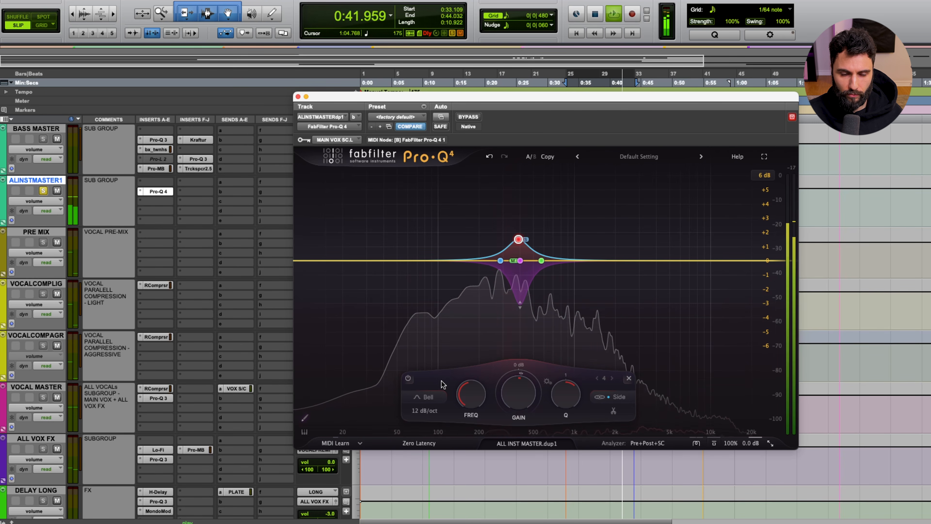
key("space")
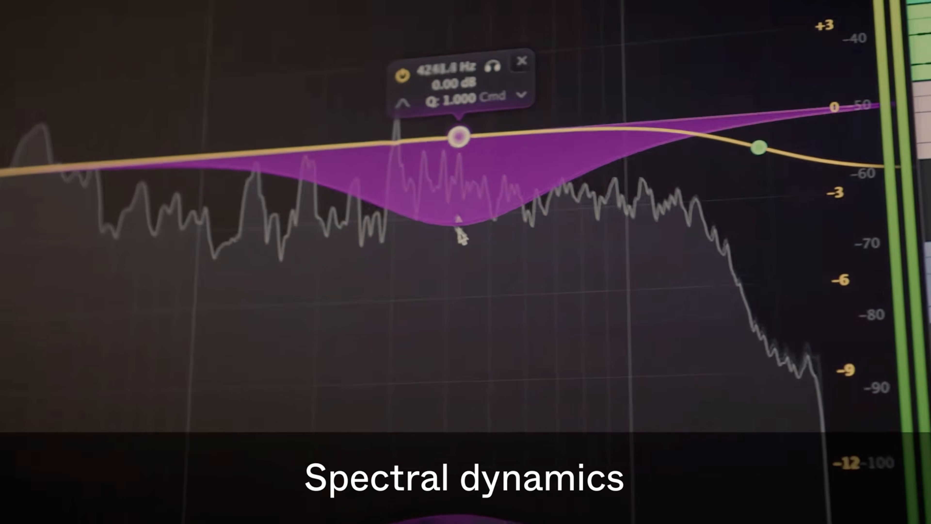
left_click_drag(531, 308, 649, 349)
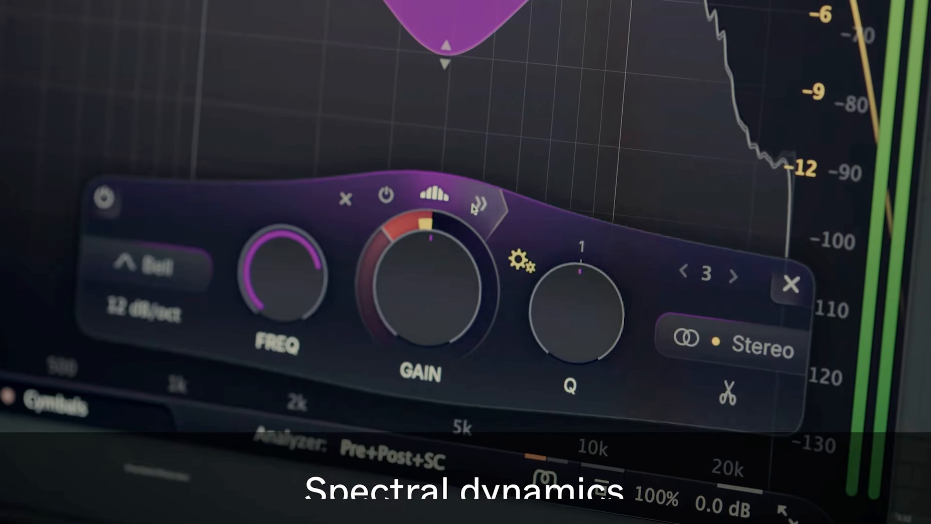
left_click(747, 470)
left_click_drag(418, 266, 447, 275)
left_click_drag(372, 325, 373, 344)
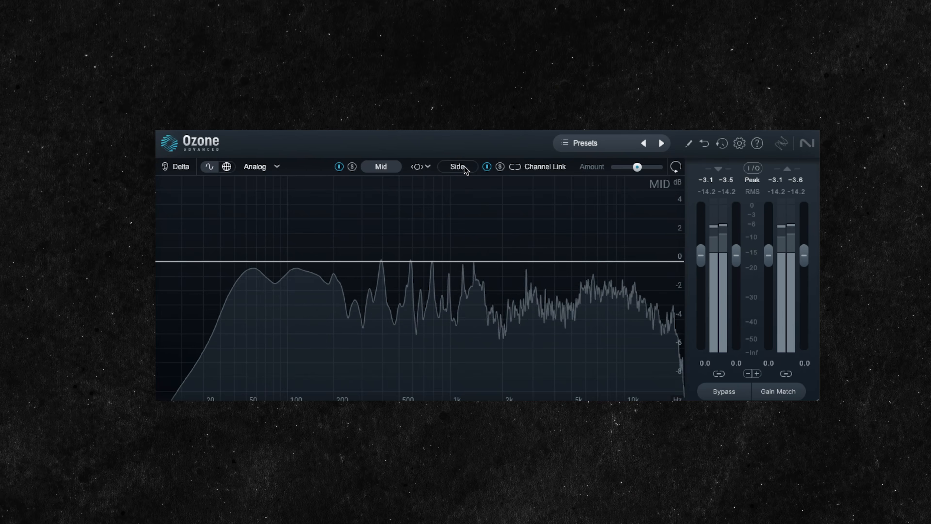
- Switch to Ozone's equalizer and select its Side channel for editing
left_click(457, 169)
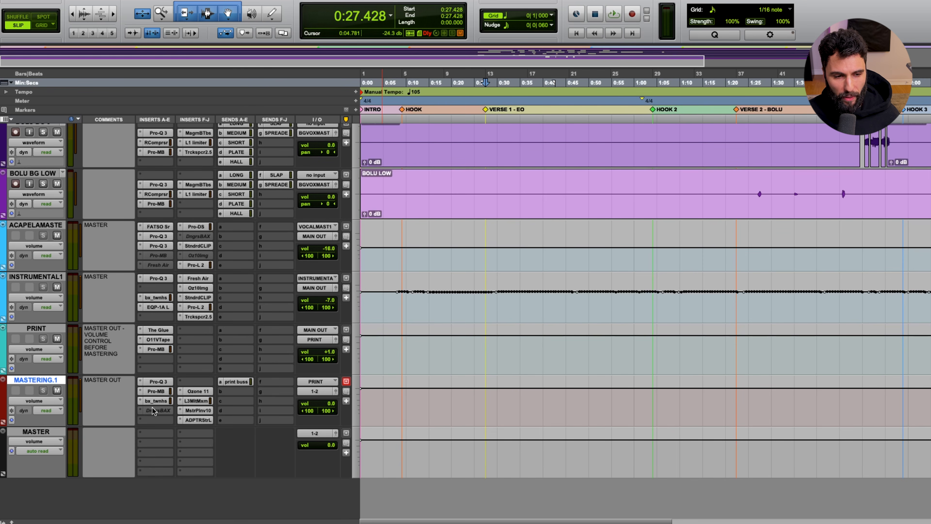
- Switch to Pro Tools, activate and open the Dangerous BAX EQ insert on MASTERING.1, and reposition its window
left_click(157, 410)
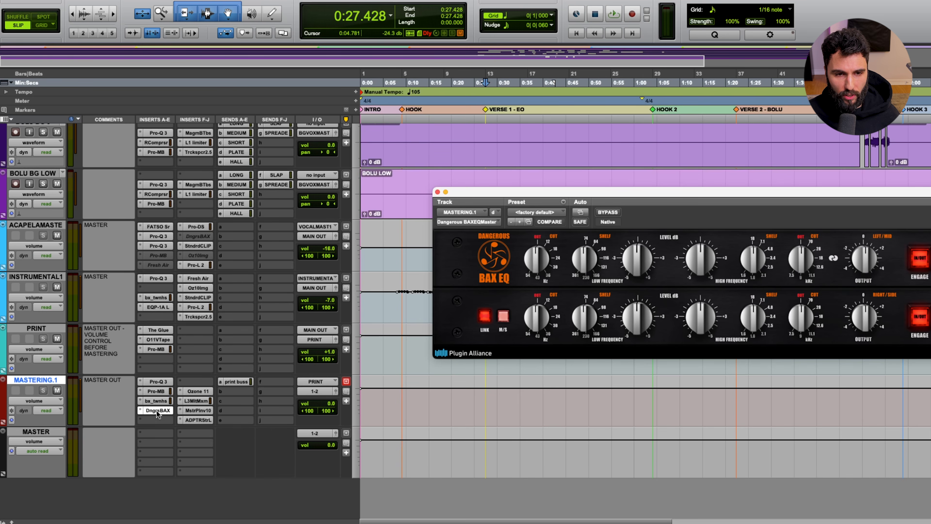
left_click_drag(633, 191, 565, 190)
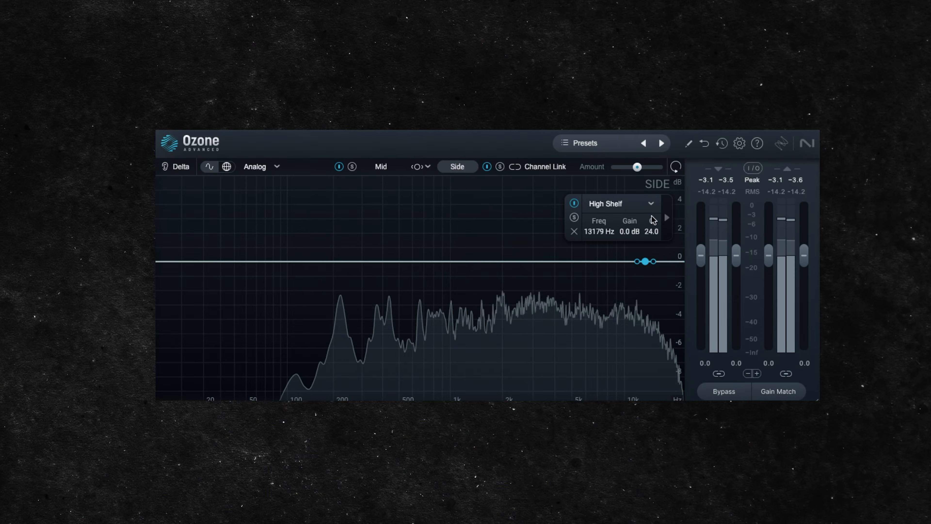
- In Ozone, change the Side channel's high shelf to the Baxandall type and raise its gain
left_click(651, 204)
mouse_move(623, 255)
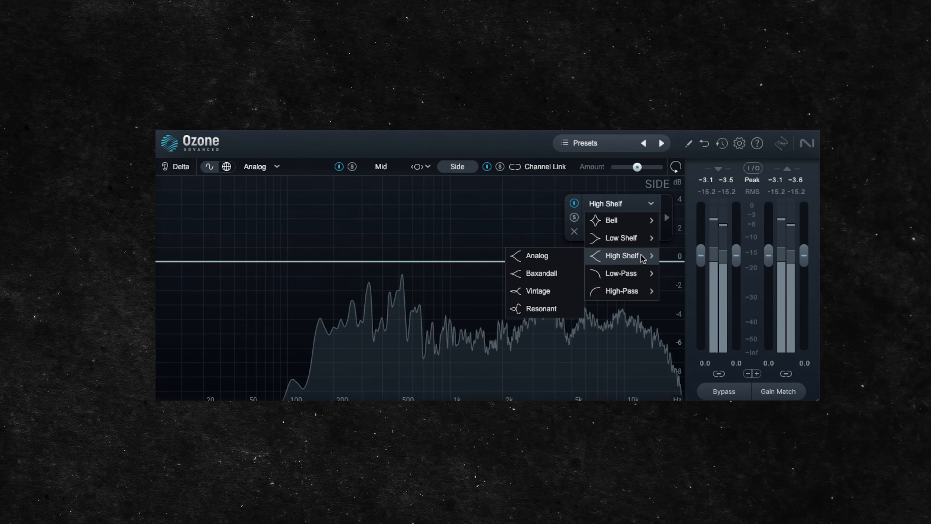
left_click(562, 272)
left_click_drag(646, 261, 624, 225)
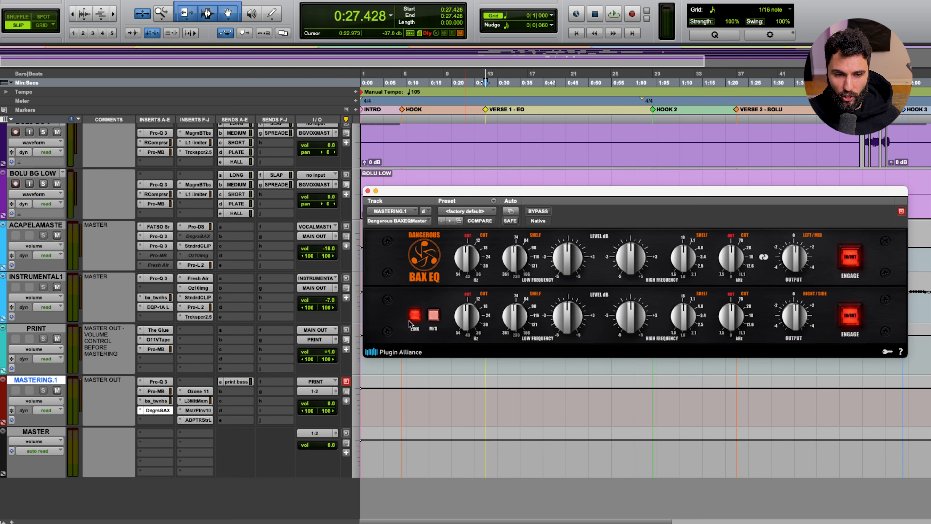
- Back in Pro Tools, enable M/S mode on the BAX EQ and unlink its two channels
left_click(433, 316)
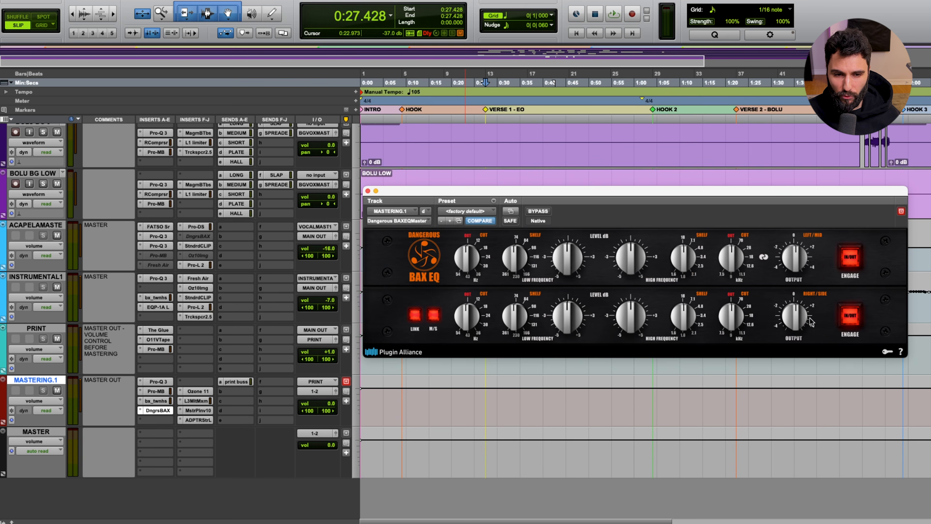
left_click(415, 315)
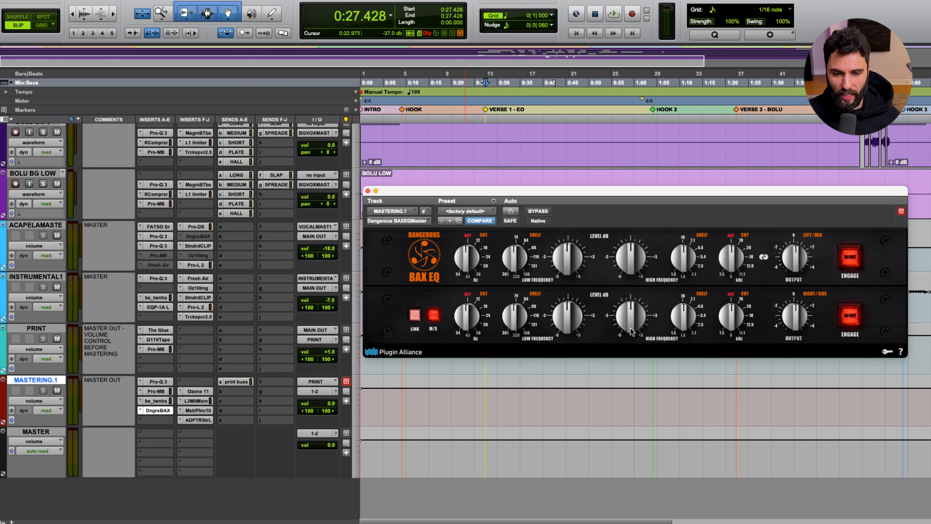
- Try out the Side channel's high-frequency level and shelf frequency controls on the BAX EQ
left_click_drag(631, 331, 643, 290)
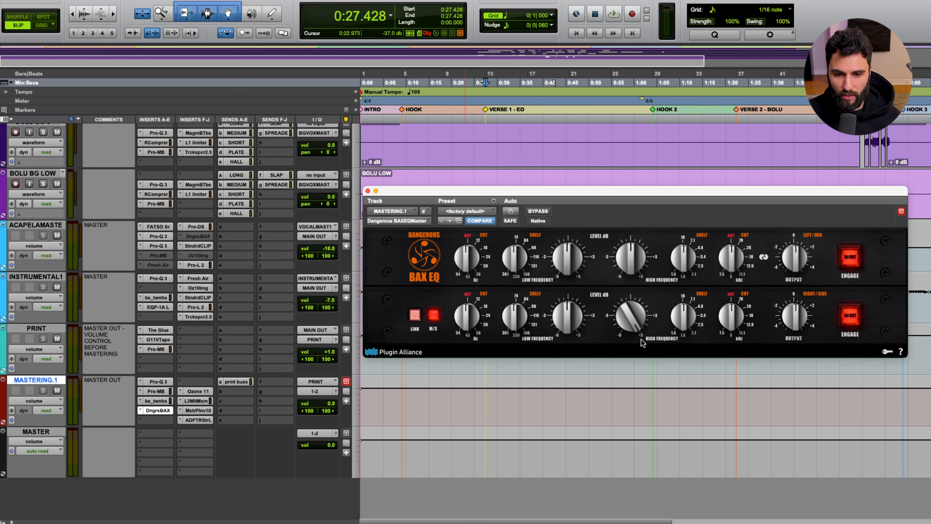
left_click_drag(686, 317, 704, 278)
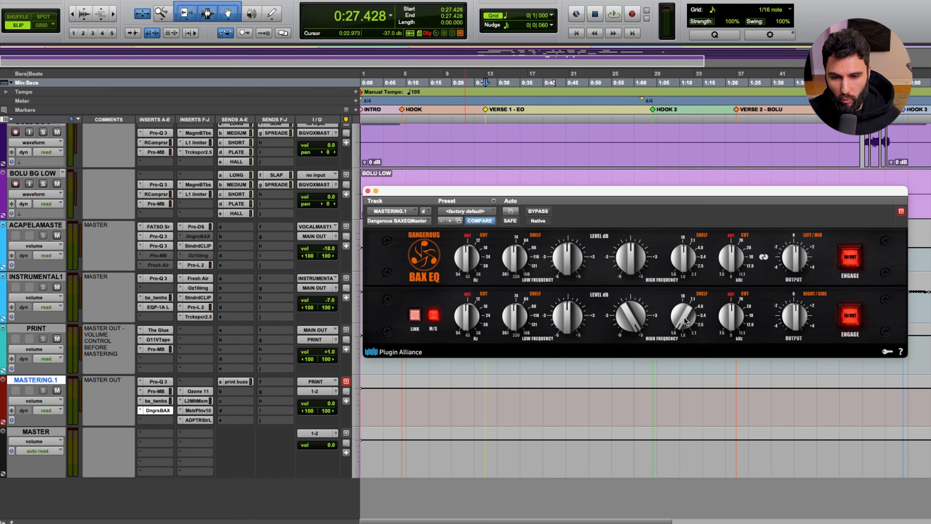
left_click_drag(685, 322, 679, 379)
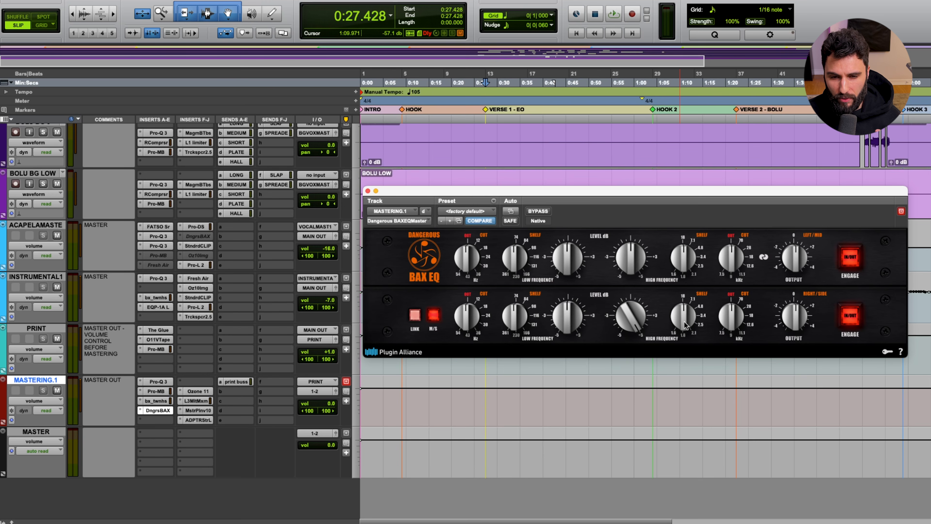
left_click_drag(633, 314, 632, 364)
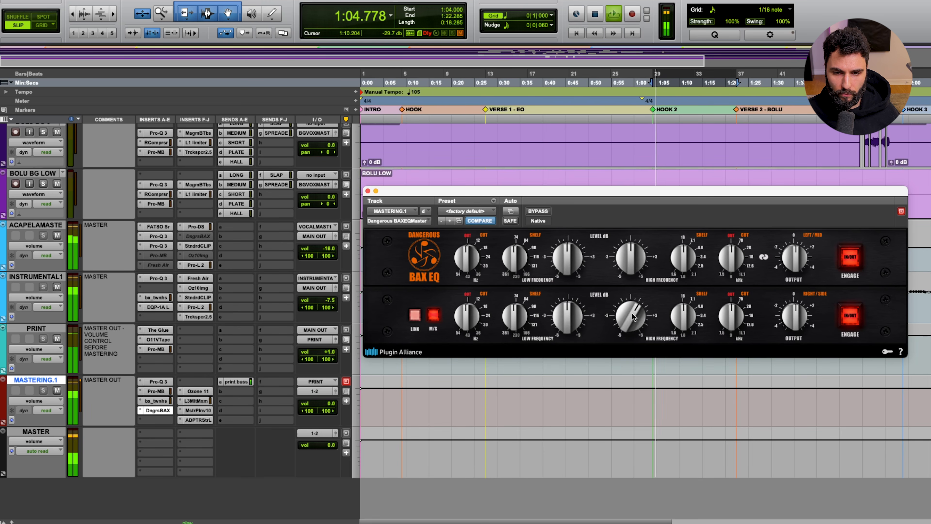
- Play Hook 2 while adjusting the Side channel's high shelf frequency and settling on a moderate high-frequency boost
left_click_drag(634, 316, 680, 311)
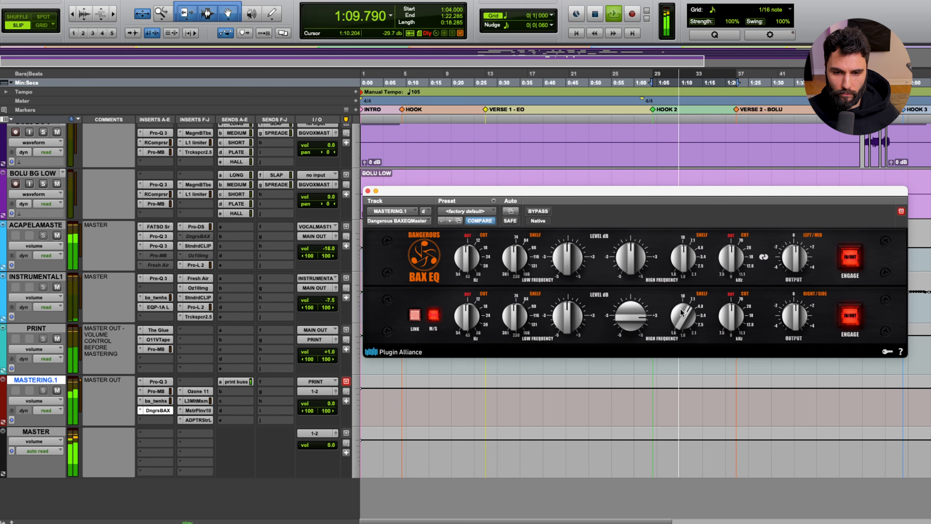
left_click_drag(681, 313, 690, 279)
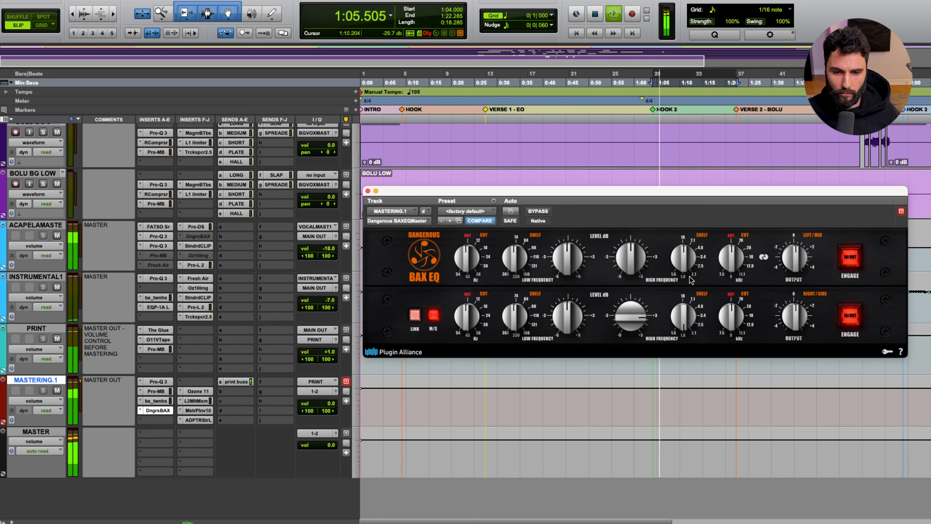
left_click_drag(692, 274, 698, 268)
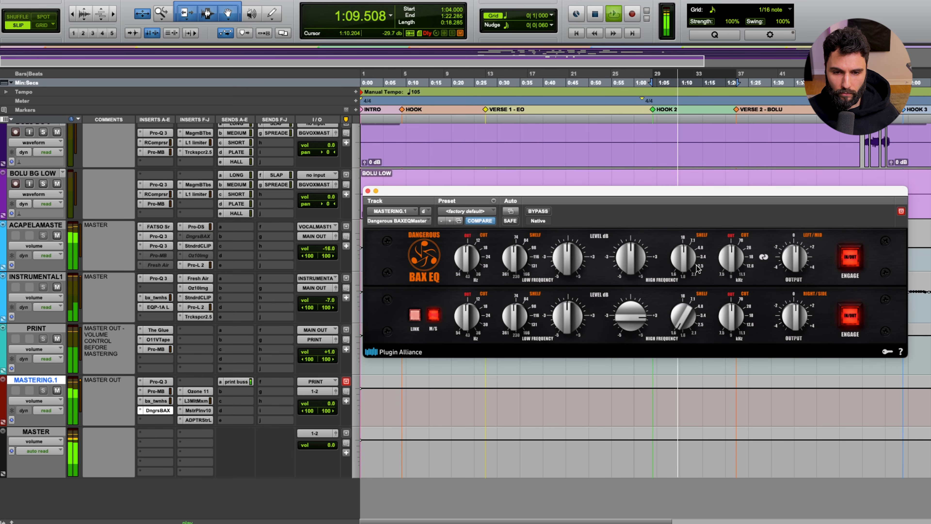
left_click_drag(698, 268, 687, 315)
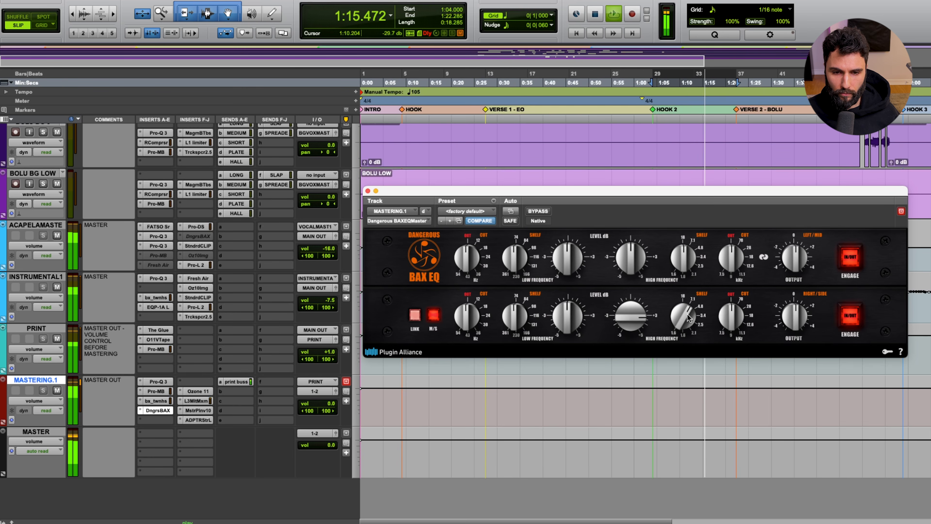
left_click_drag(687, 314, 630, 323)
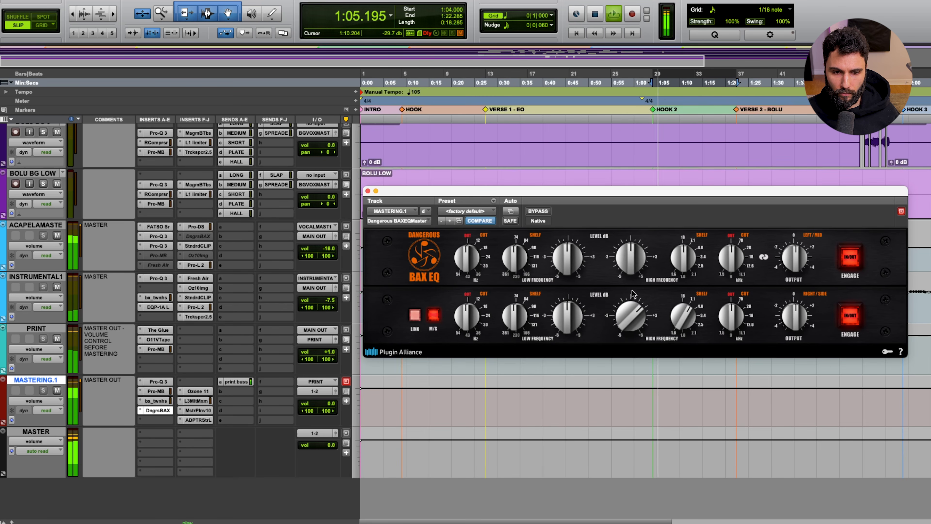
- Compare Hook 2 repeatedly with the BAX EQ bypassed and active, leaving the plug-in active
left_click(541, 213)
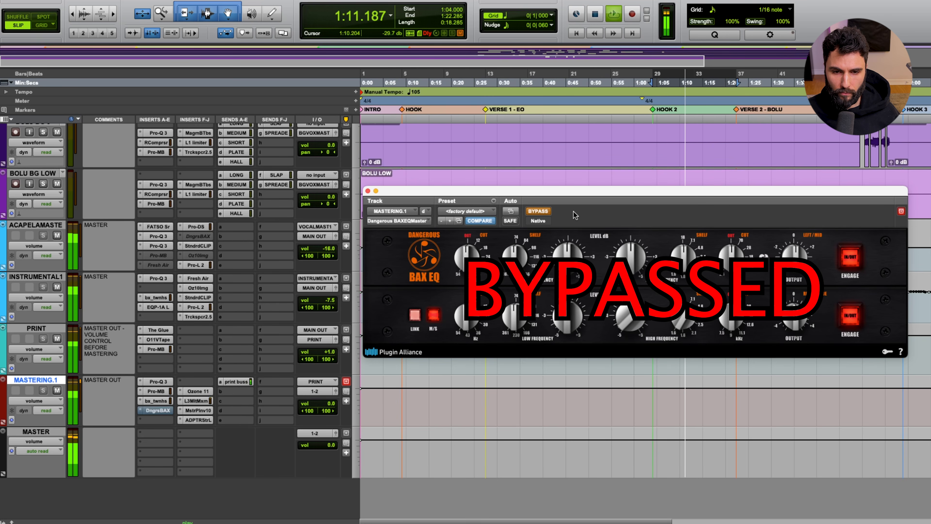
left_click(546, 213)
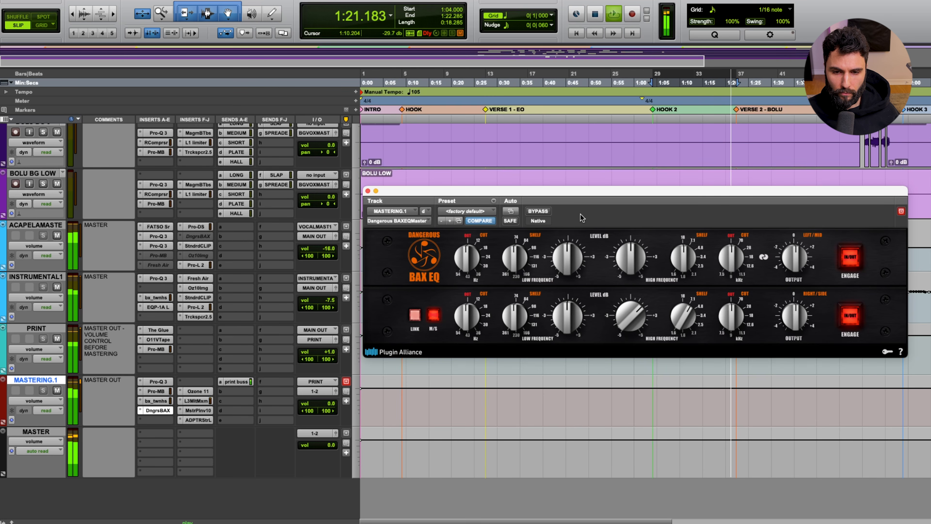
left_click(538, 211)
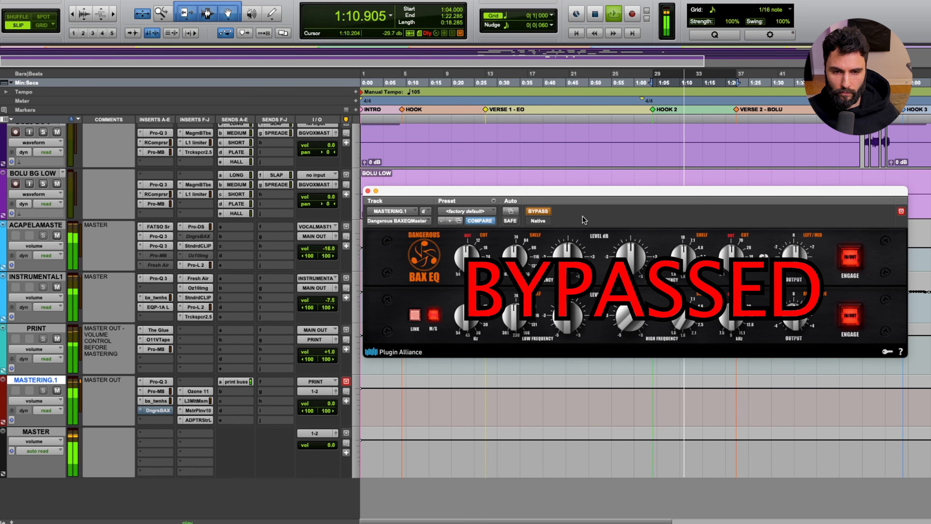
left_click(534, 212)
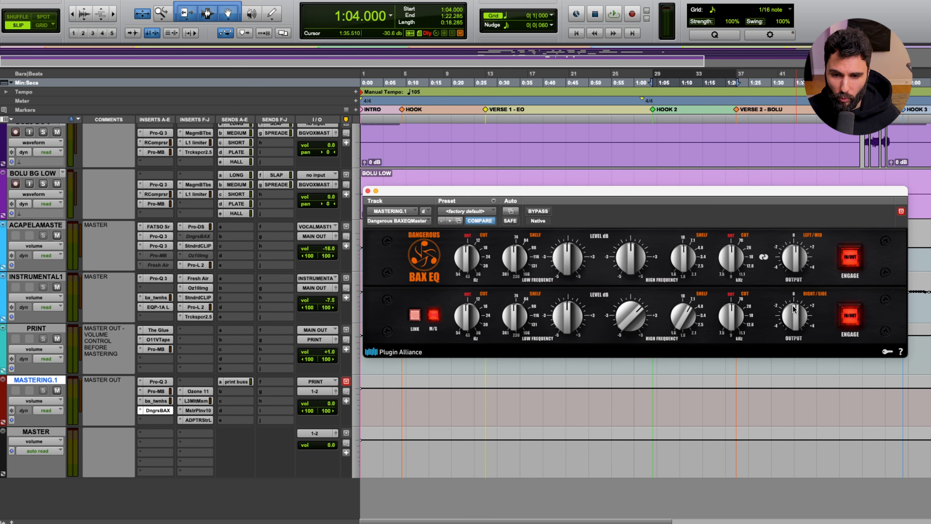
left_click_drag(793, 305, 793, 308)
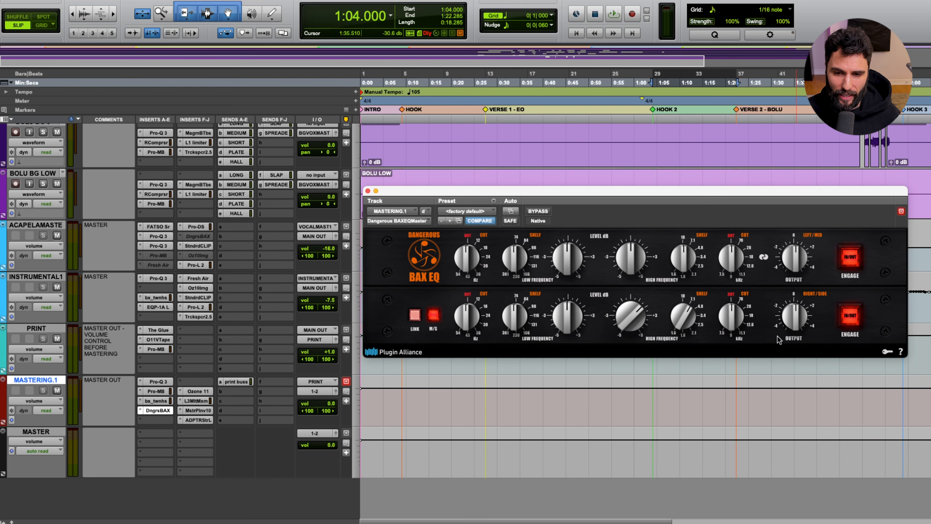